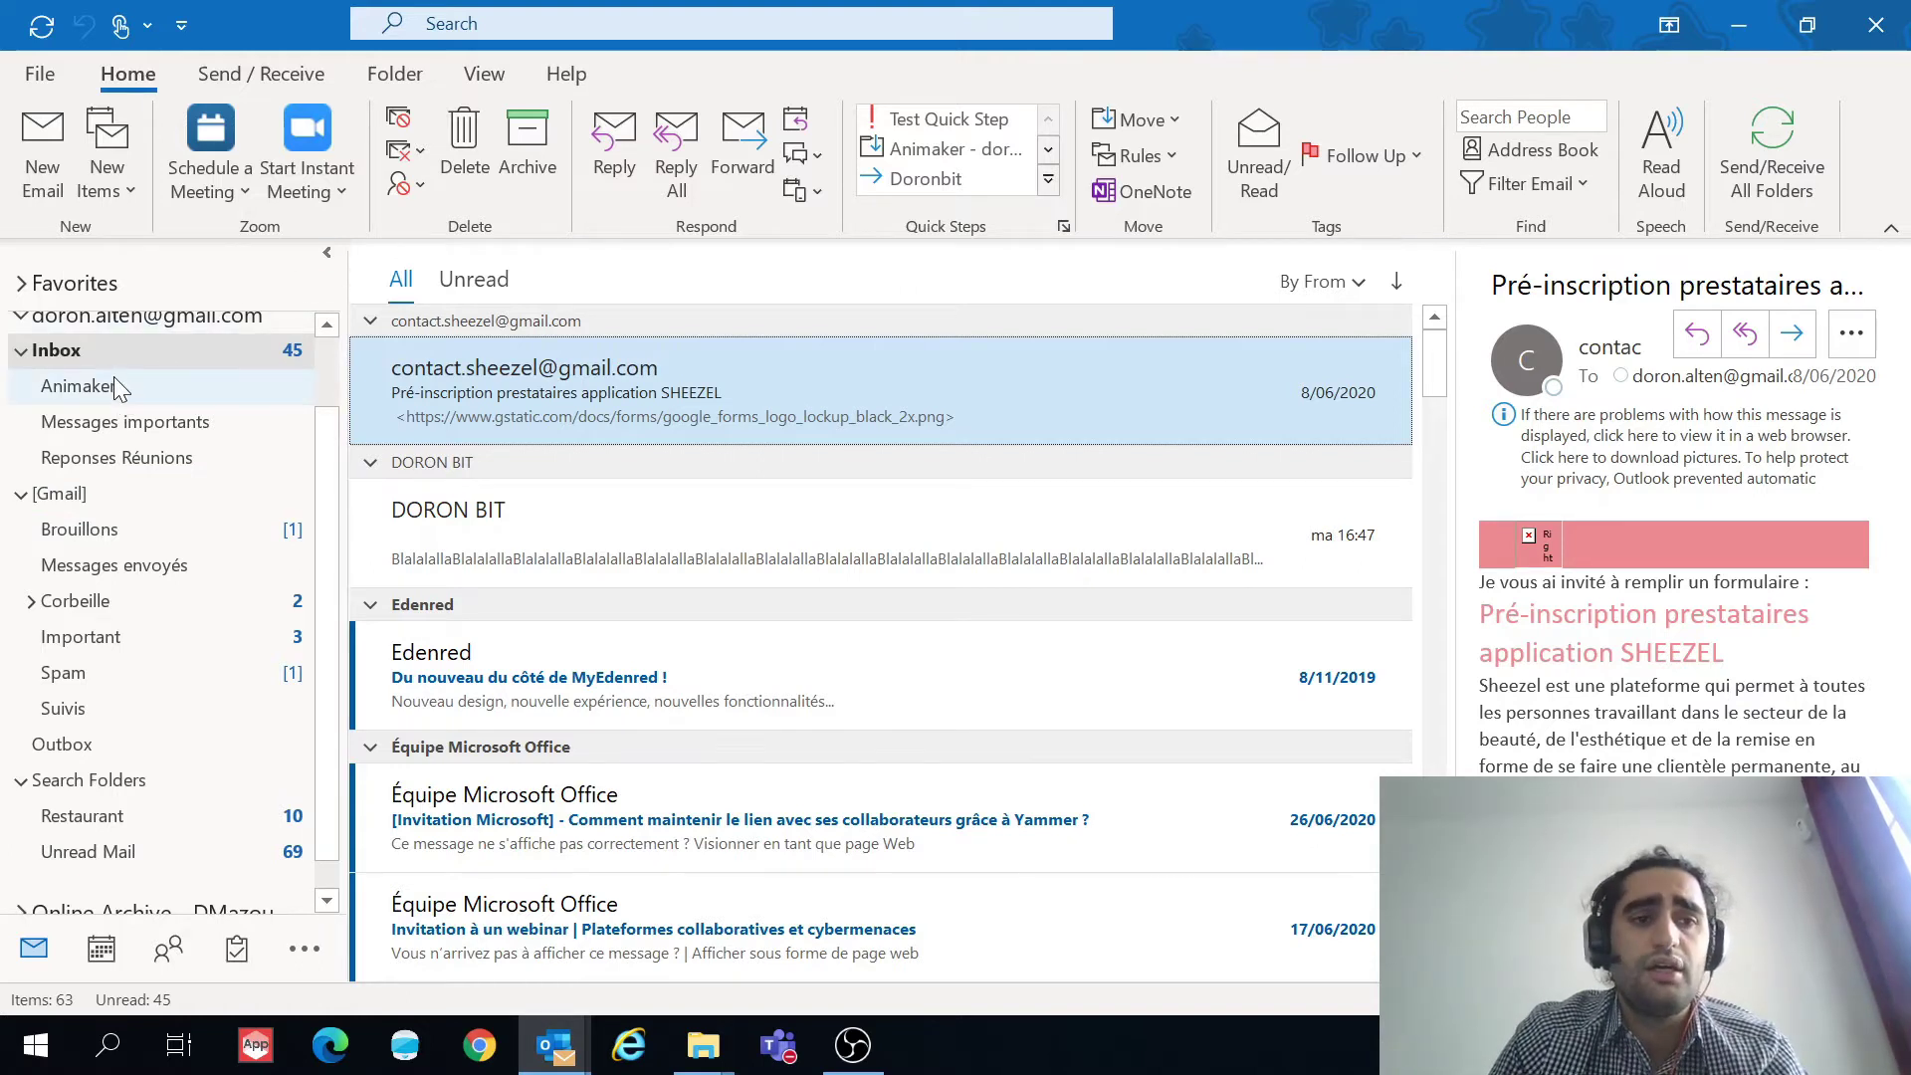
# Step: Create a new contact with the full name Doronbit and accept the name check
pyautogui.click(122, 188)
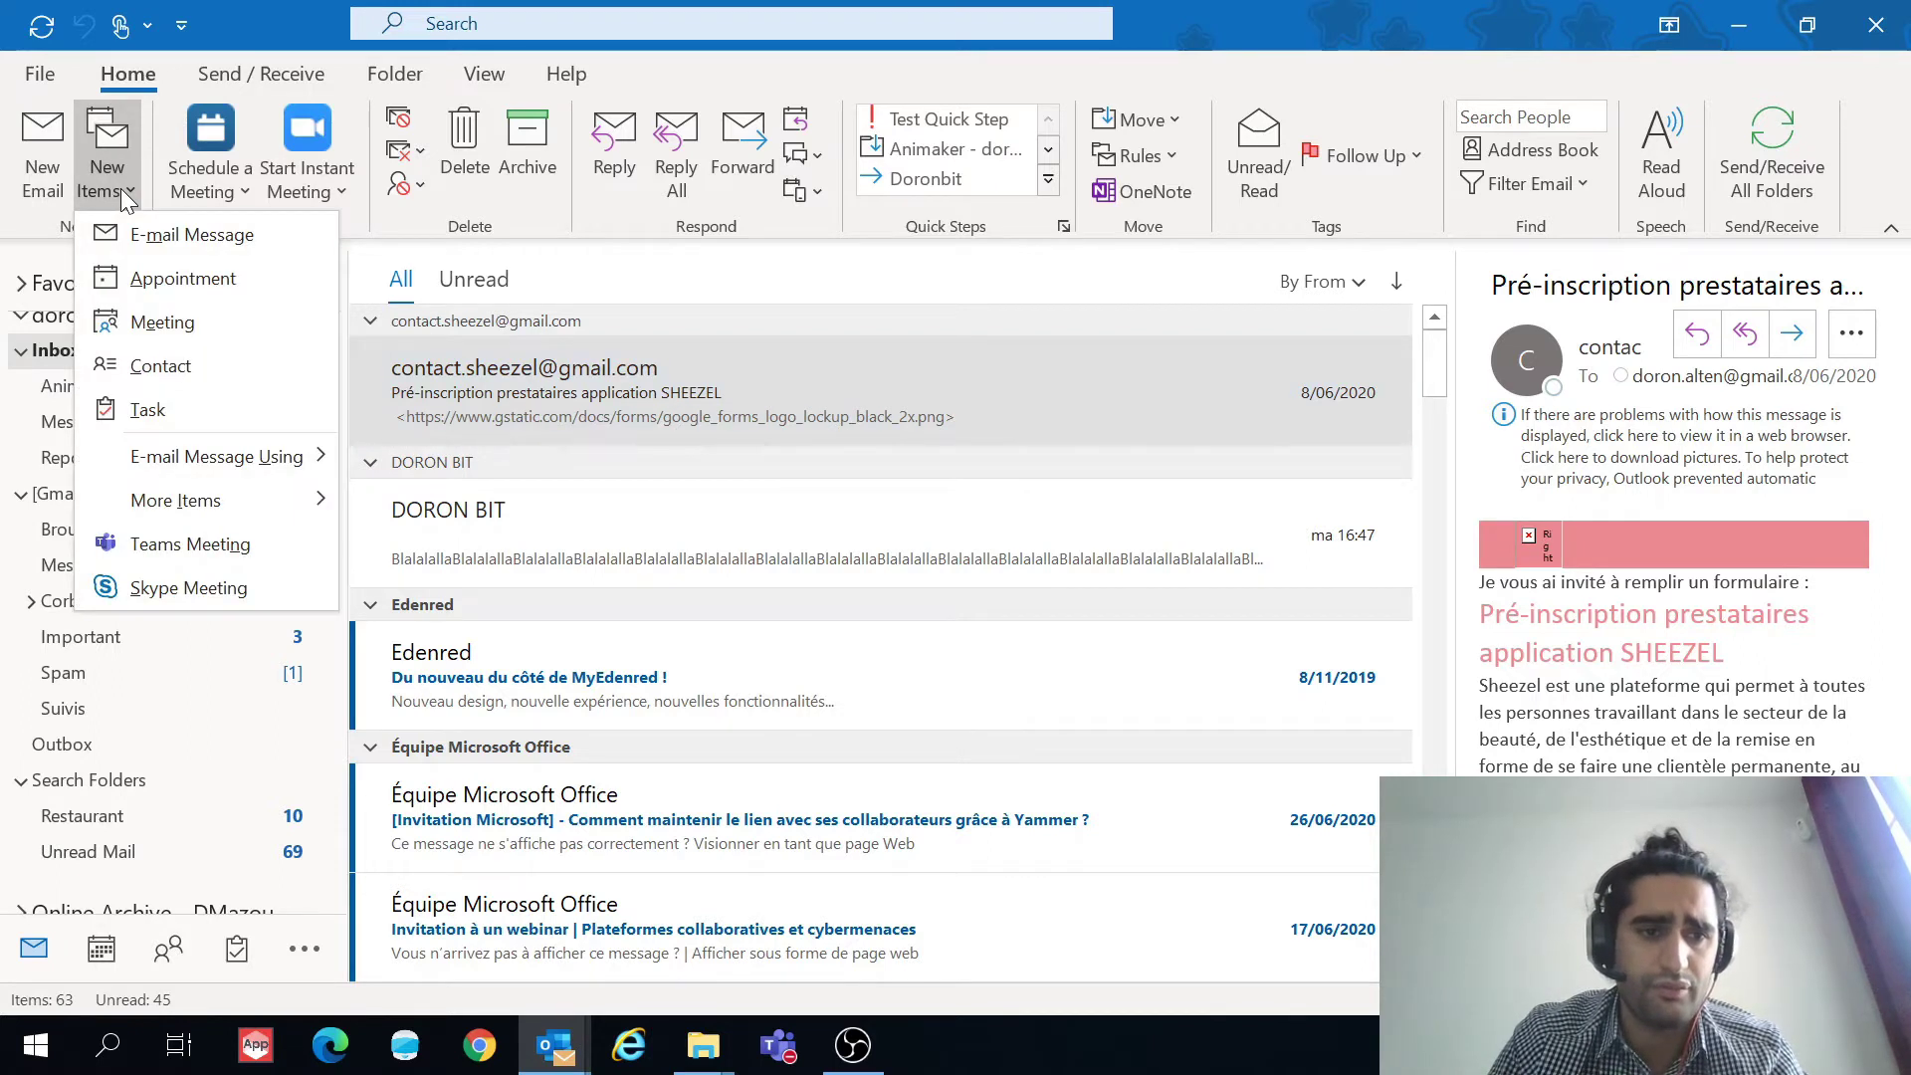
pyautogui.click(159, 368)
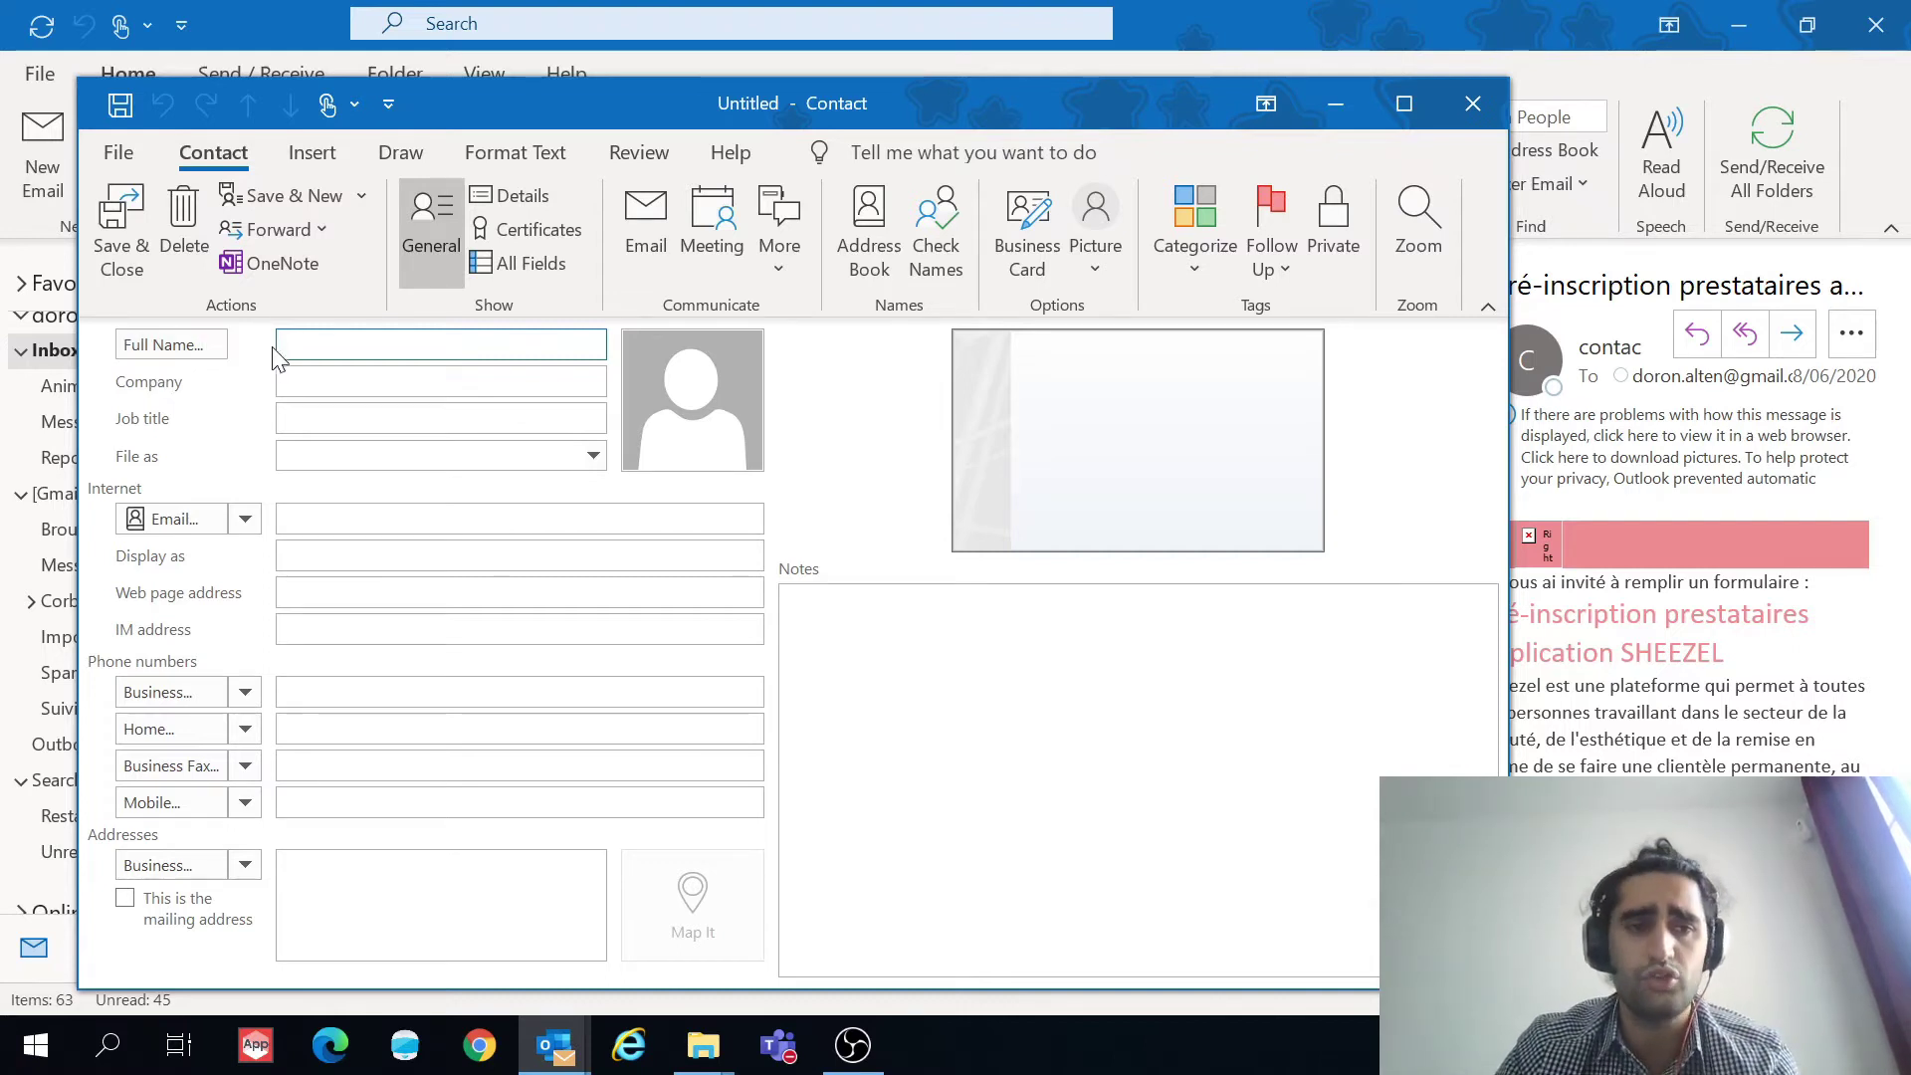
pyautogui.write('Doronbit')
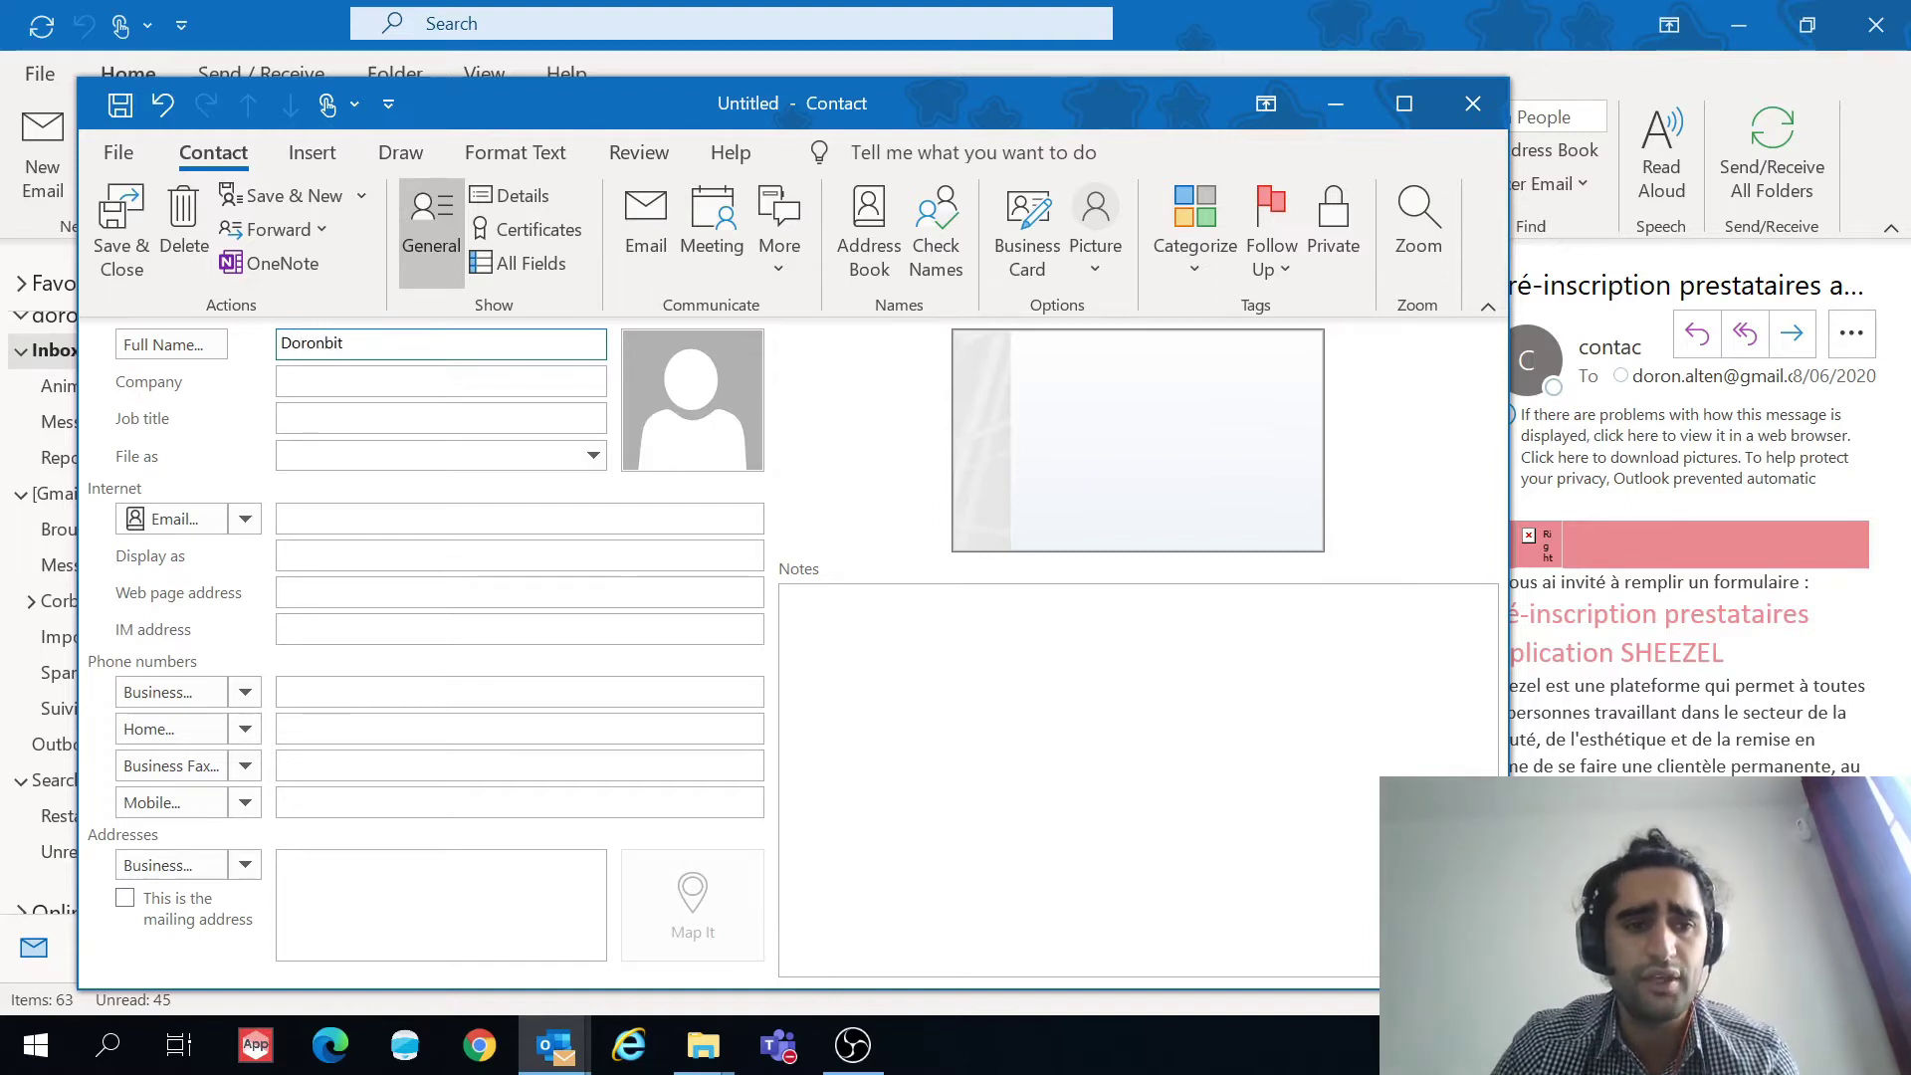
pyautogui.click(392, 388)
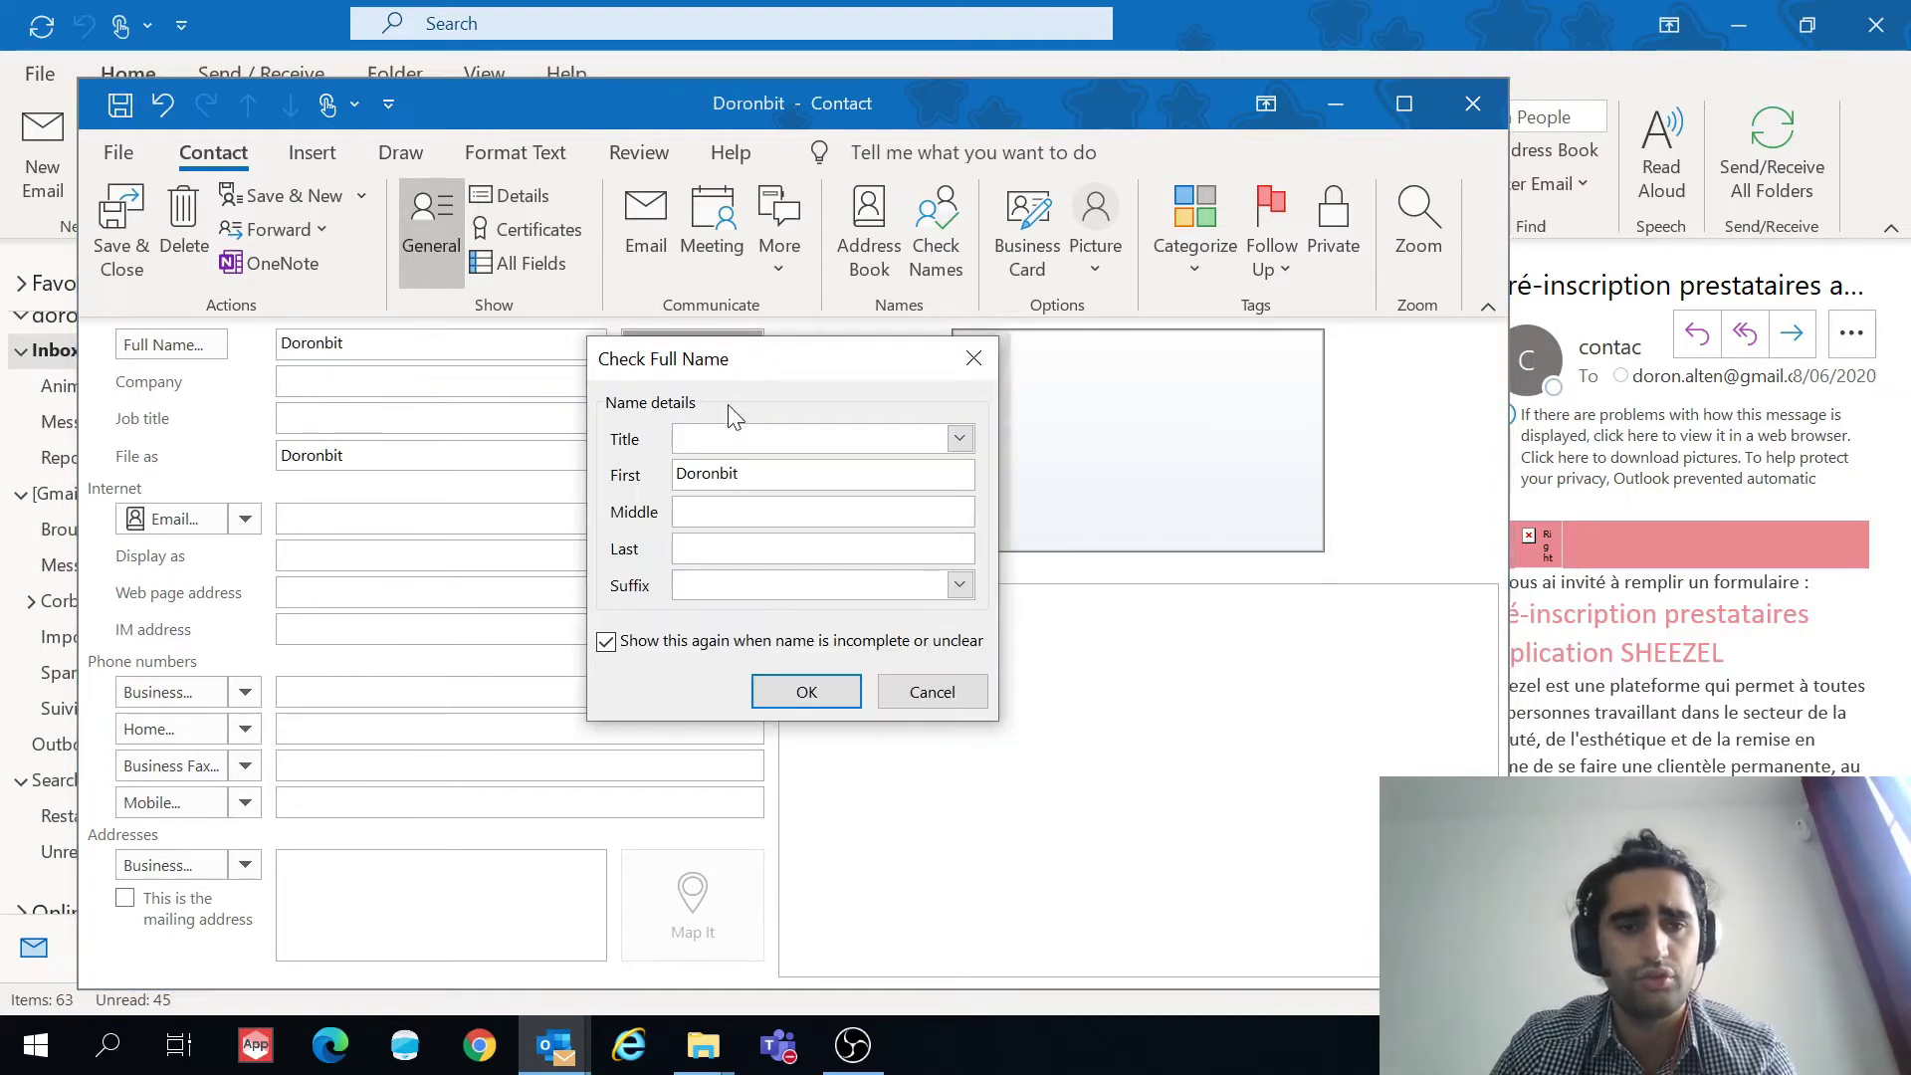
pyautogui.click(813, 703)
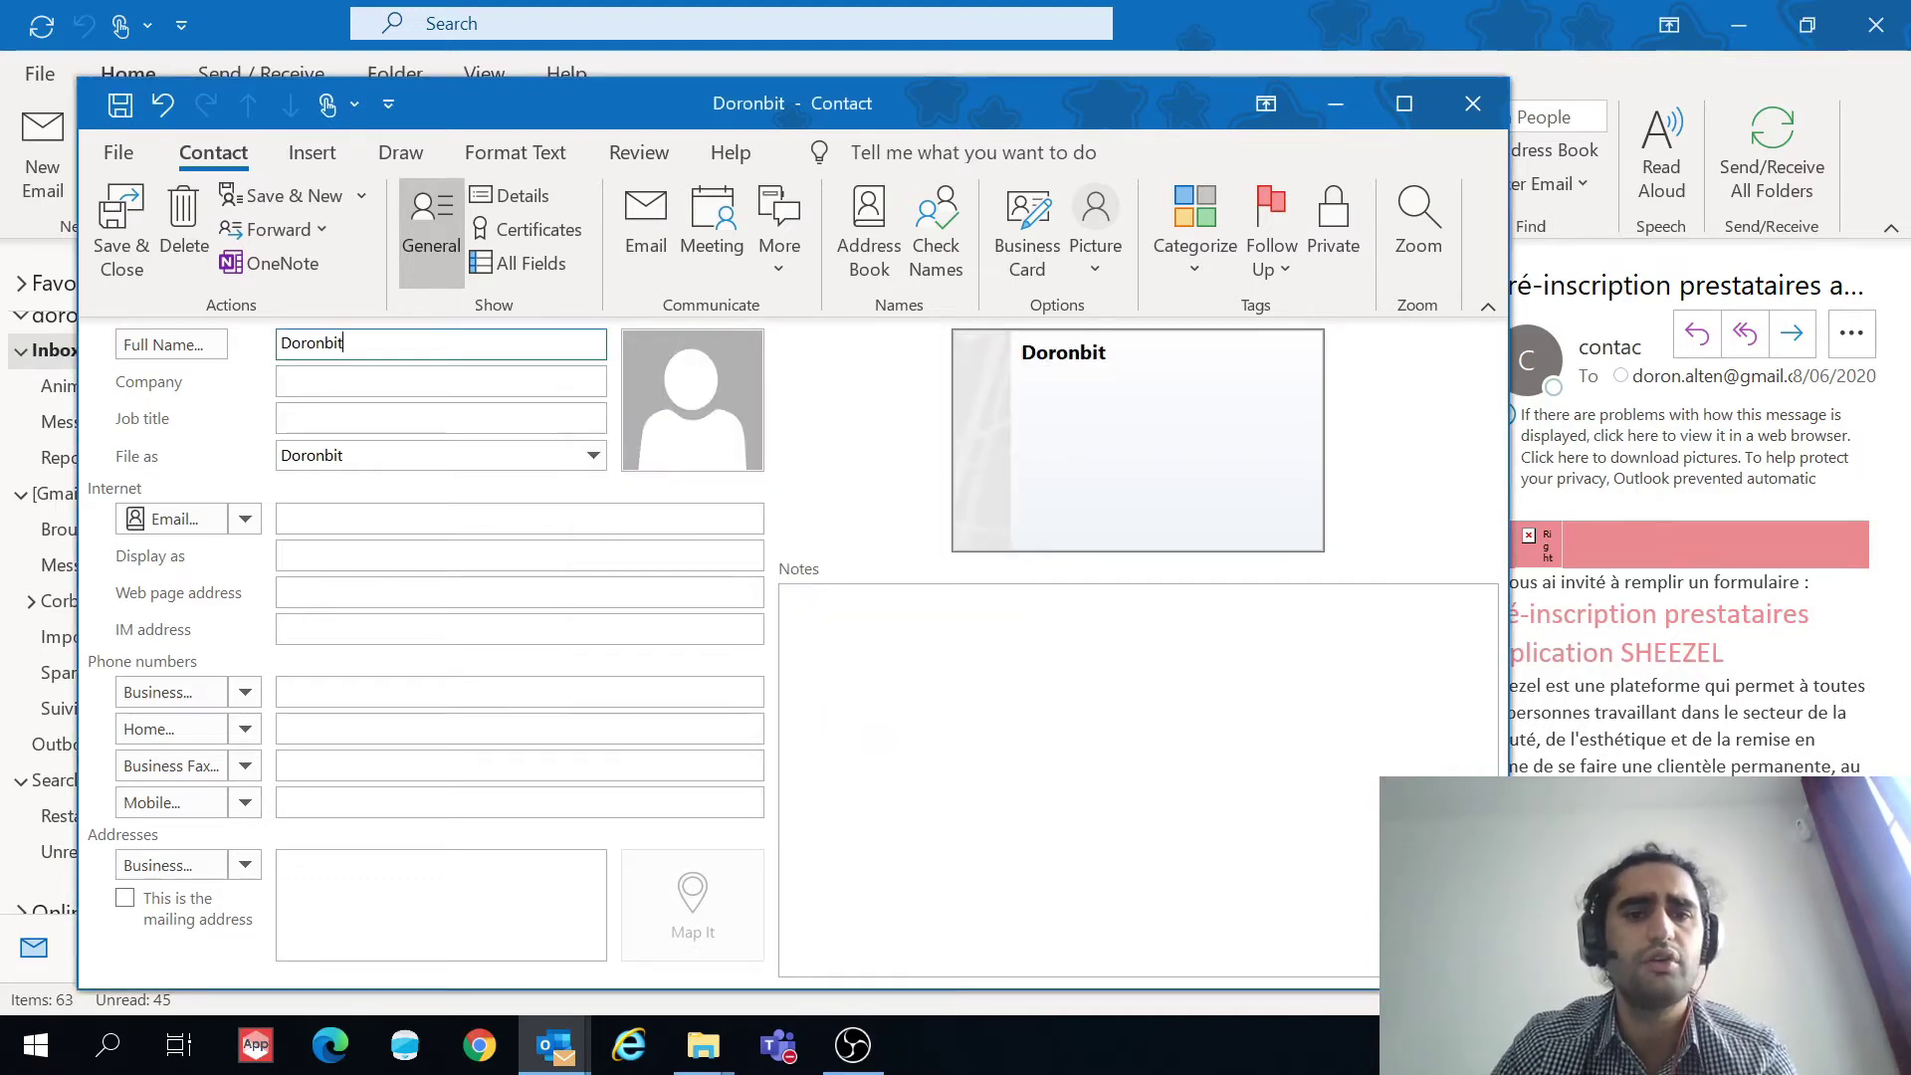
# Step: Set company Doronbit, job title Youtuber, keep Doronbit as the filing name, and add the YouTube logo picture
pyautogui.press('Tab')
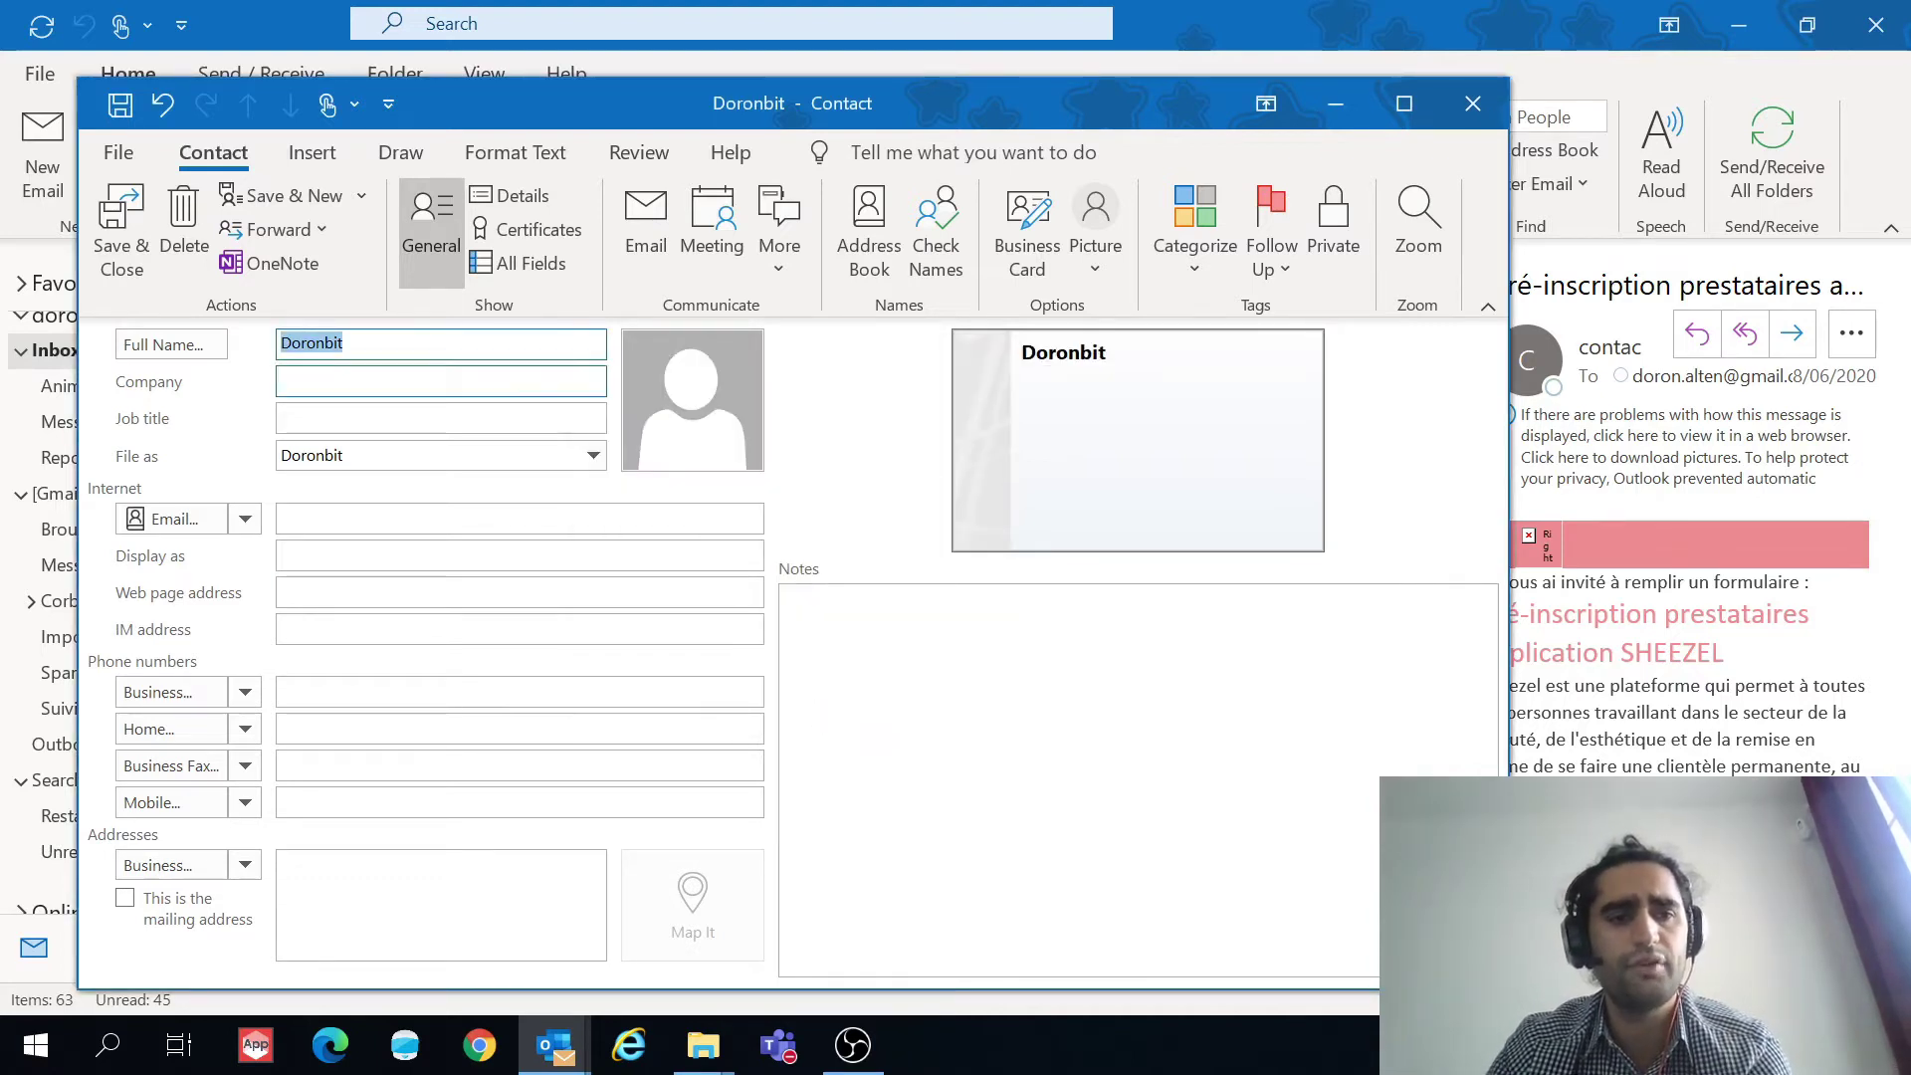
pyautogui.write('Doronbit')
pyautogui.press('Tab')
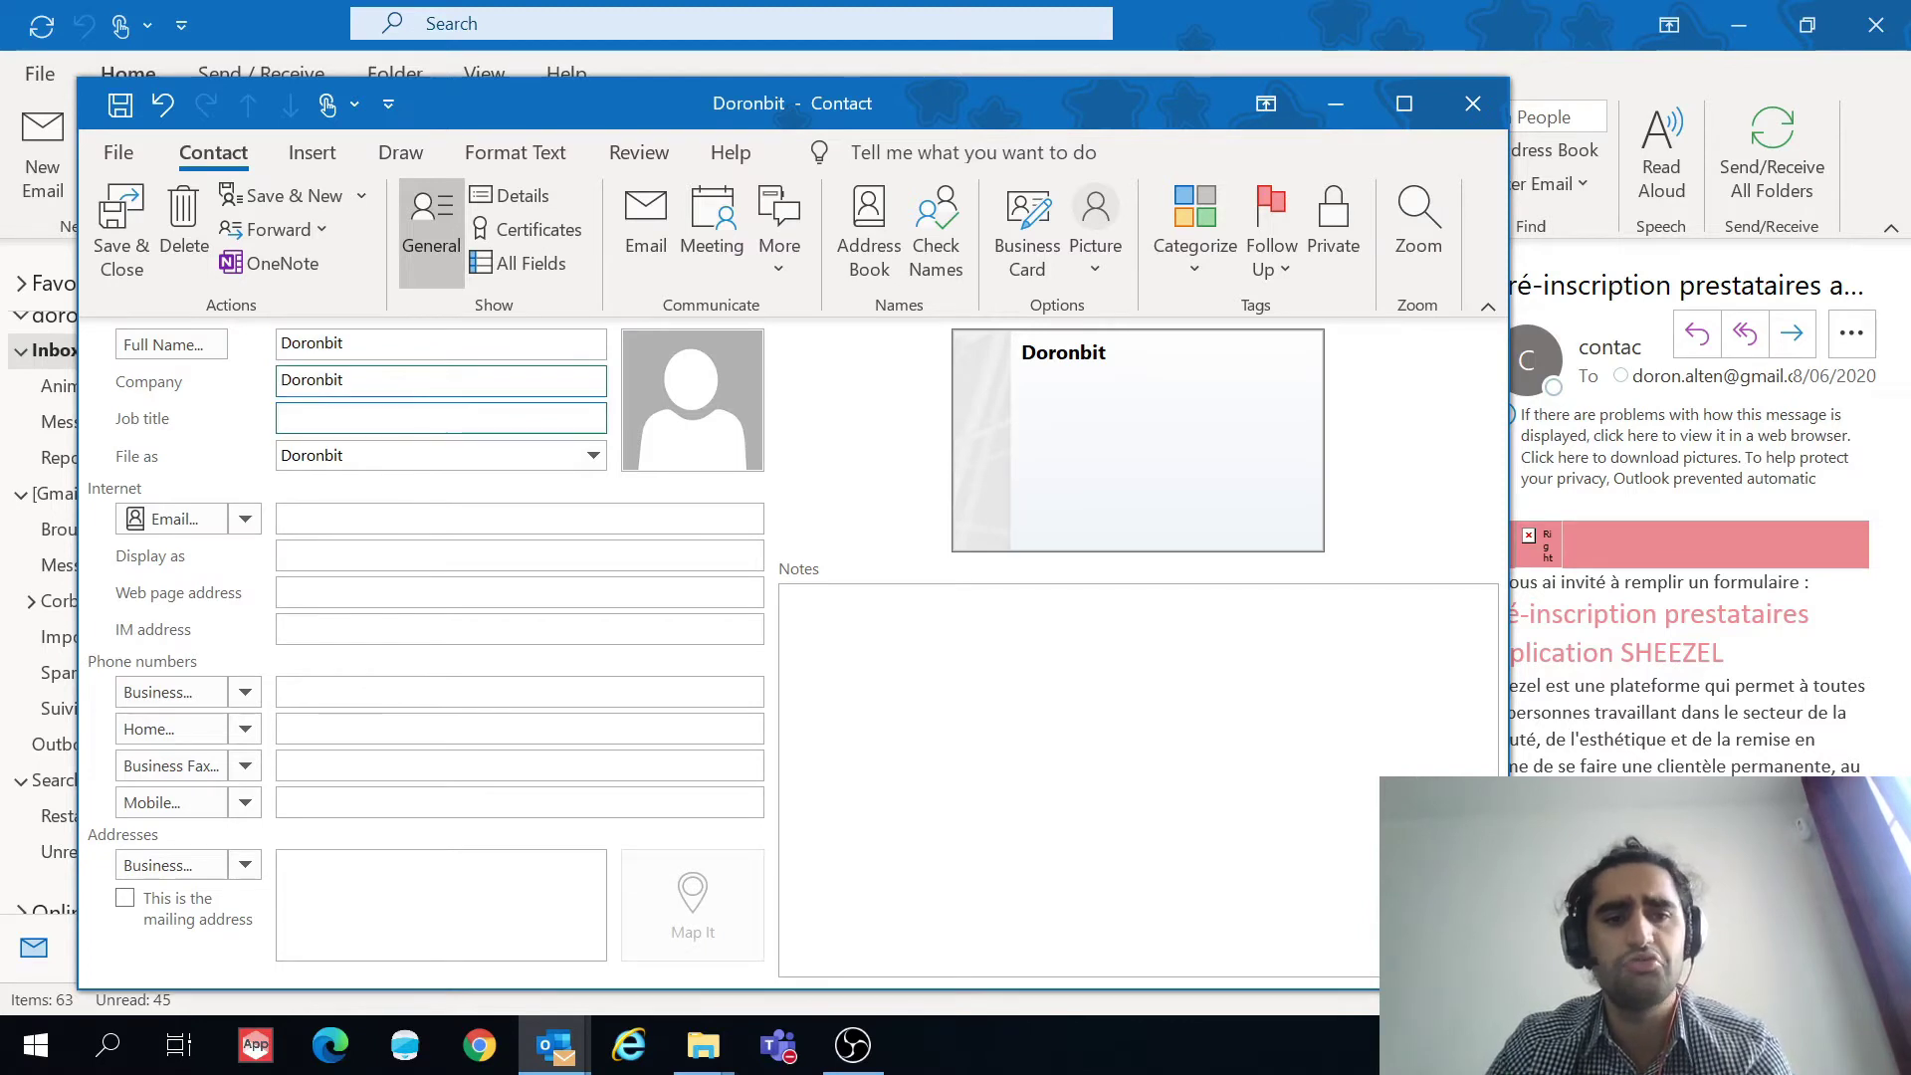
pyautogui.write('Youtuber')
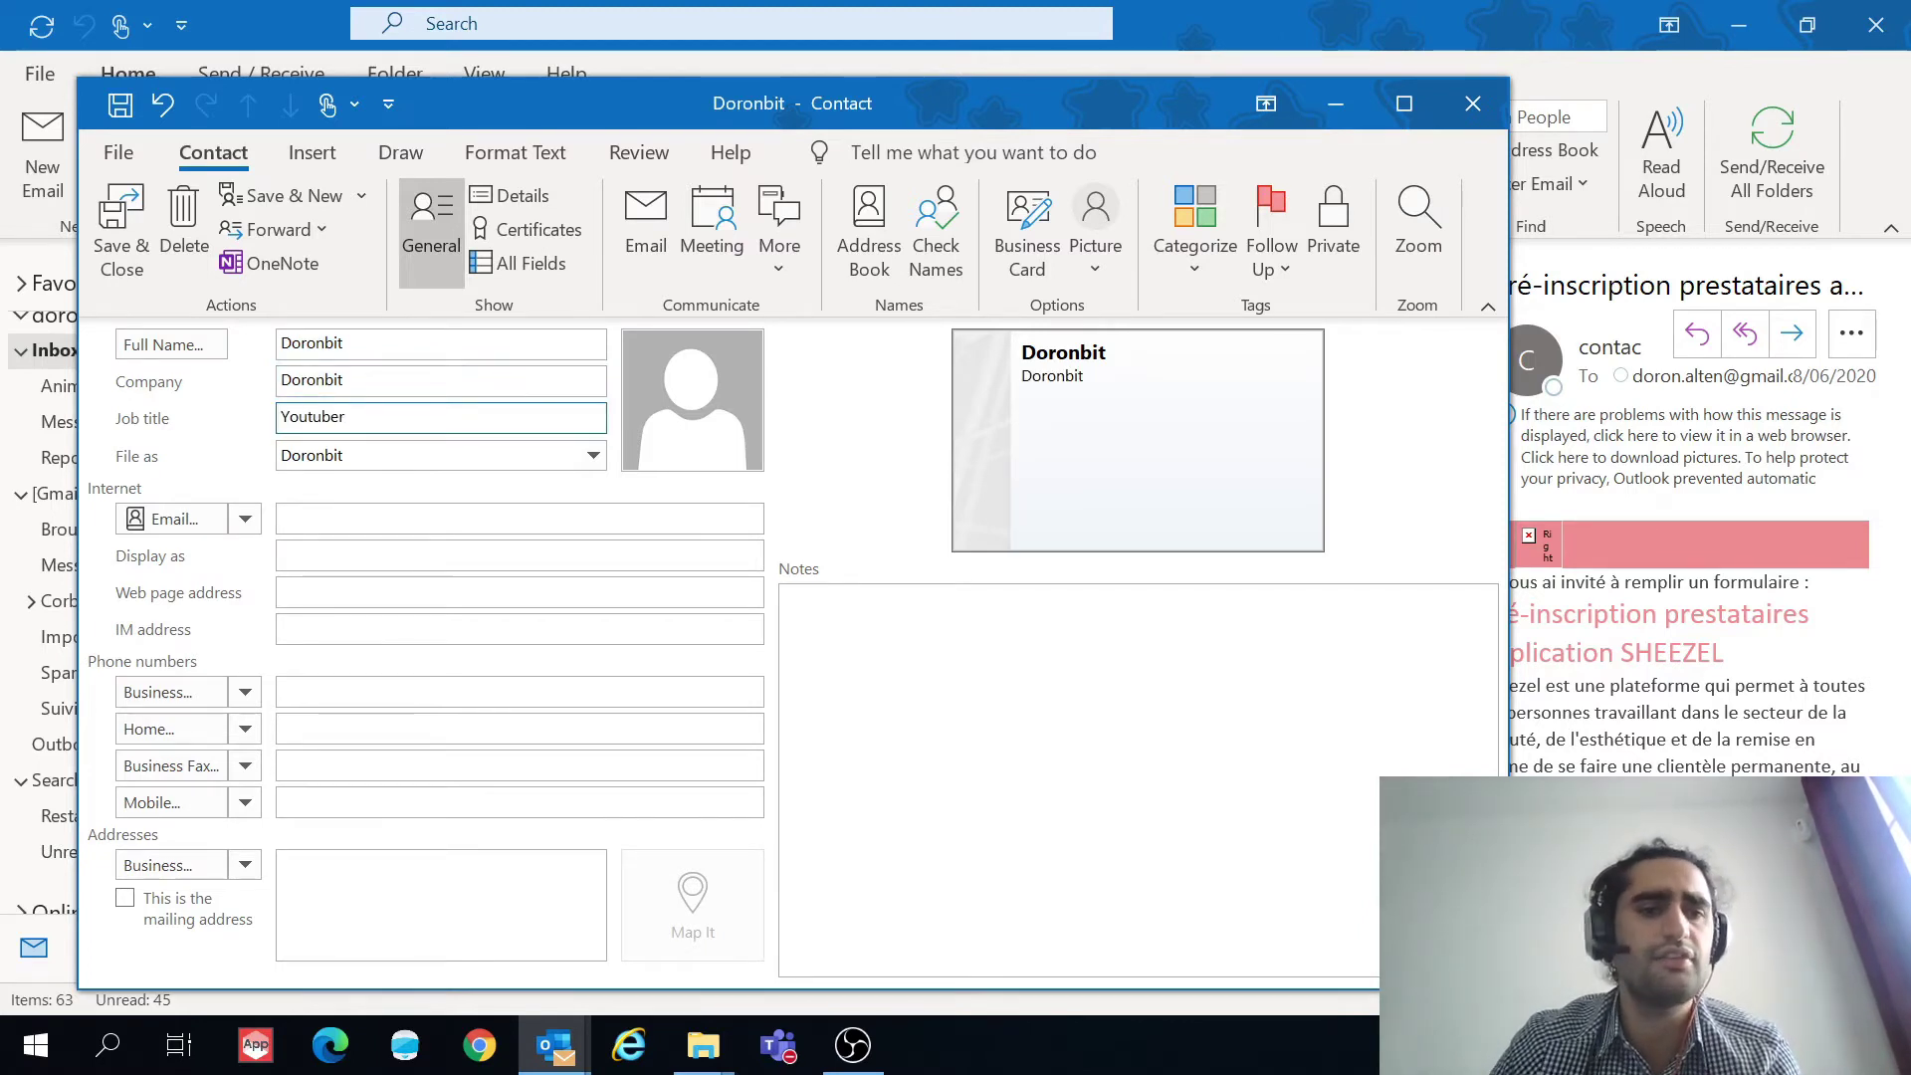
pyautogui.click(592, 464)
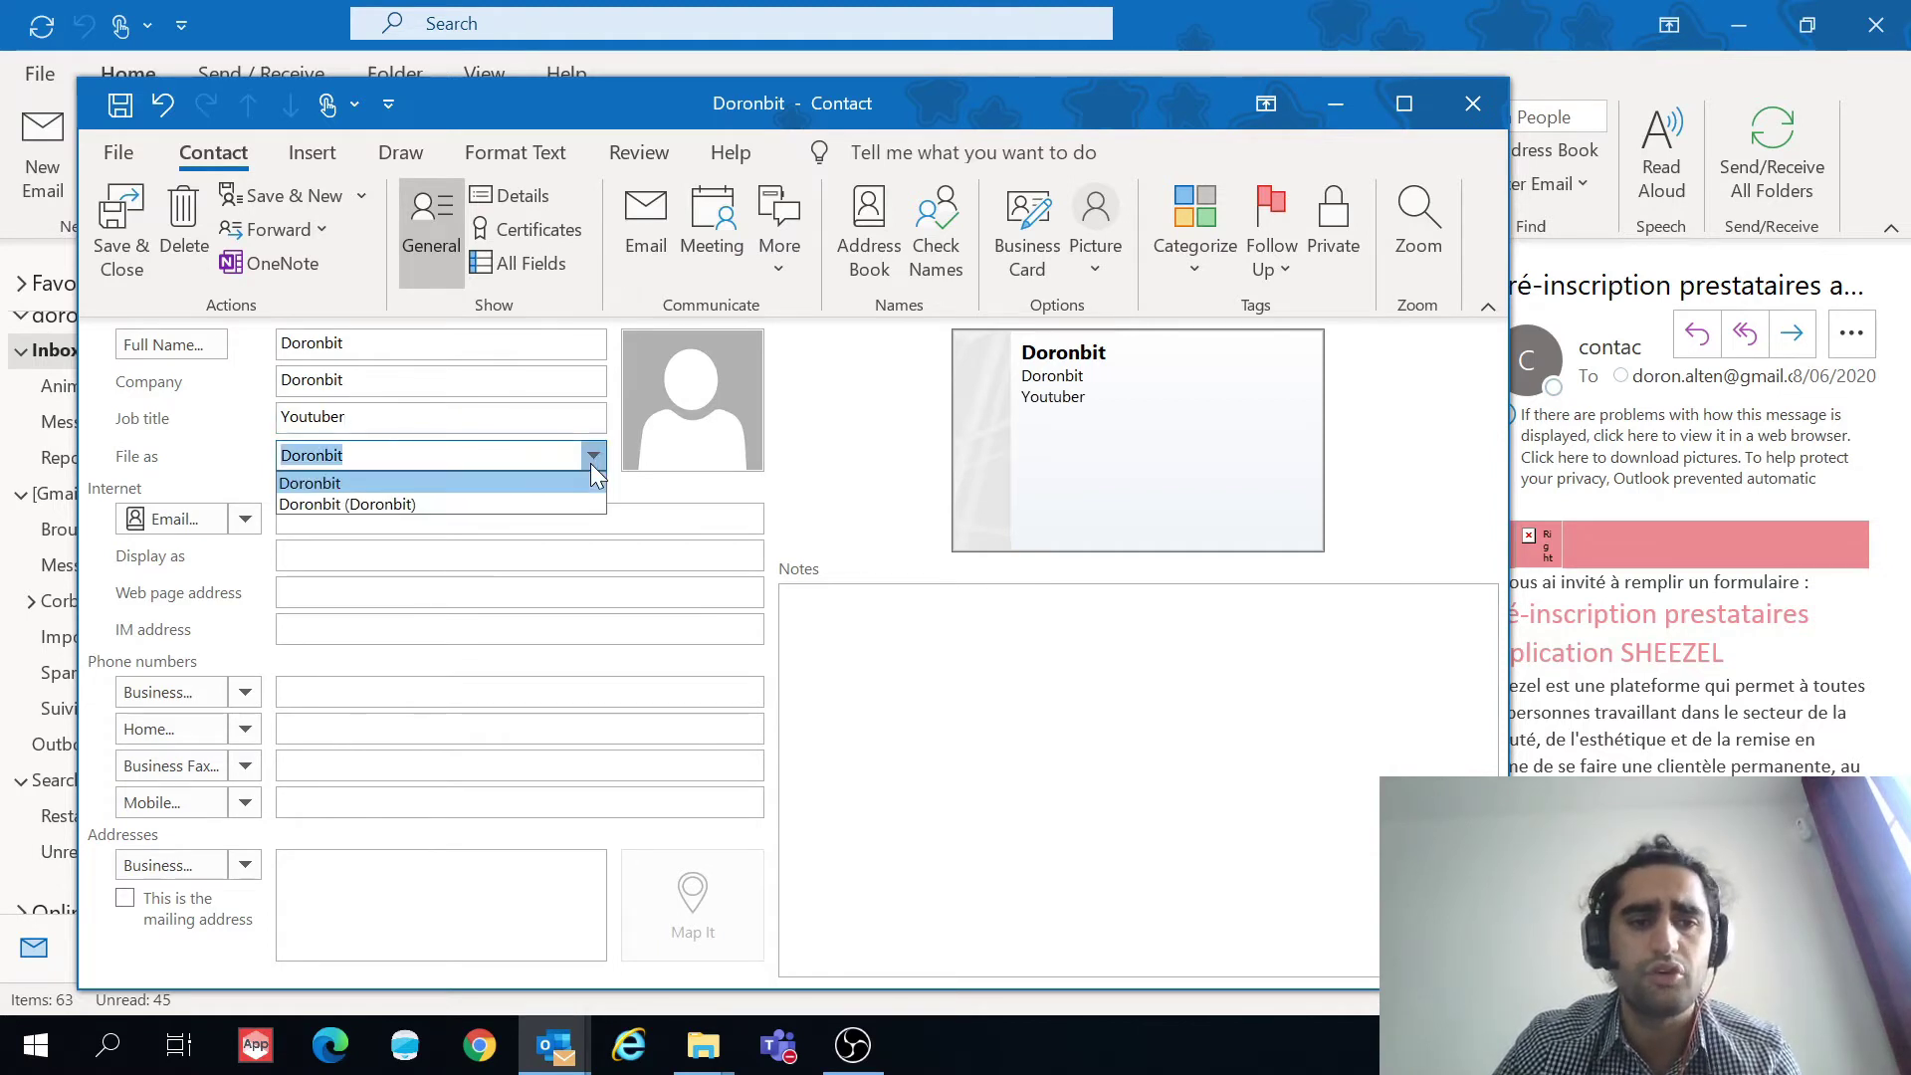
pyautogui.click(592, 463)
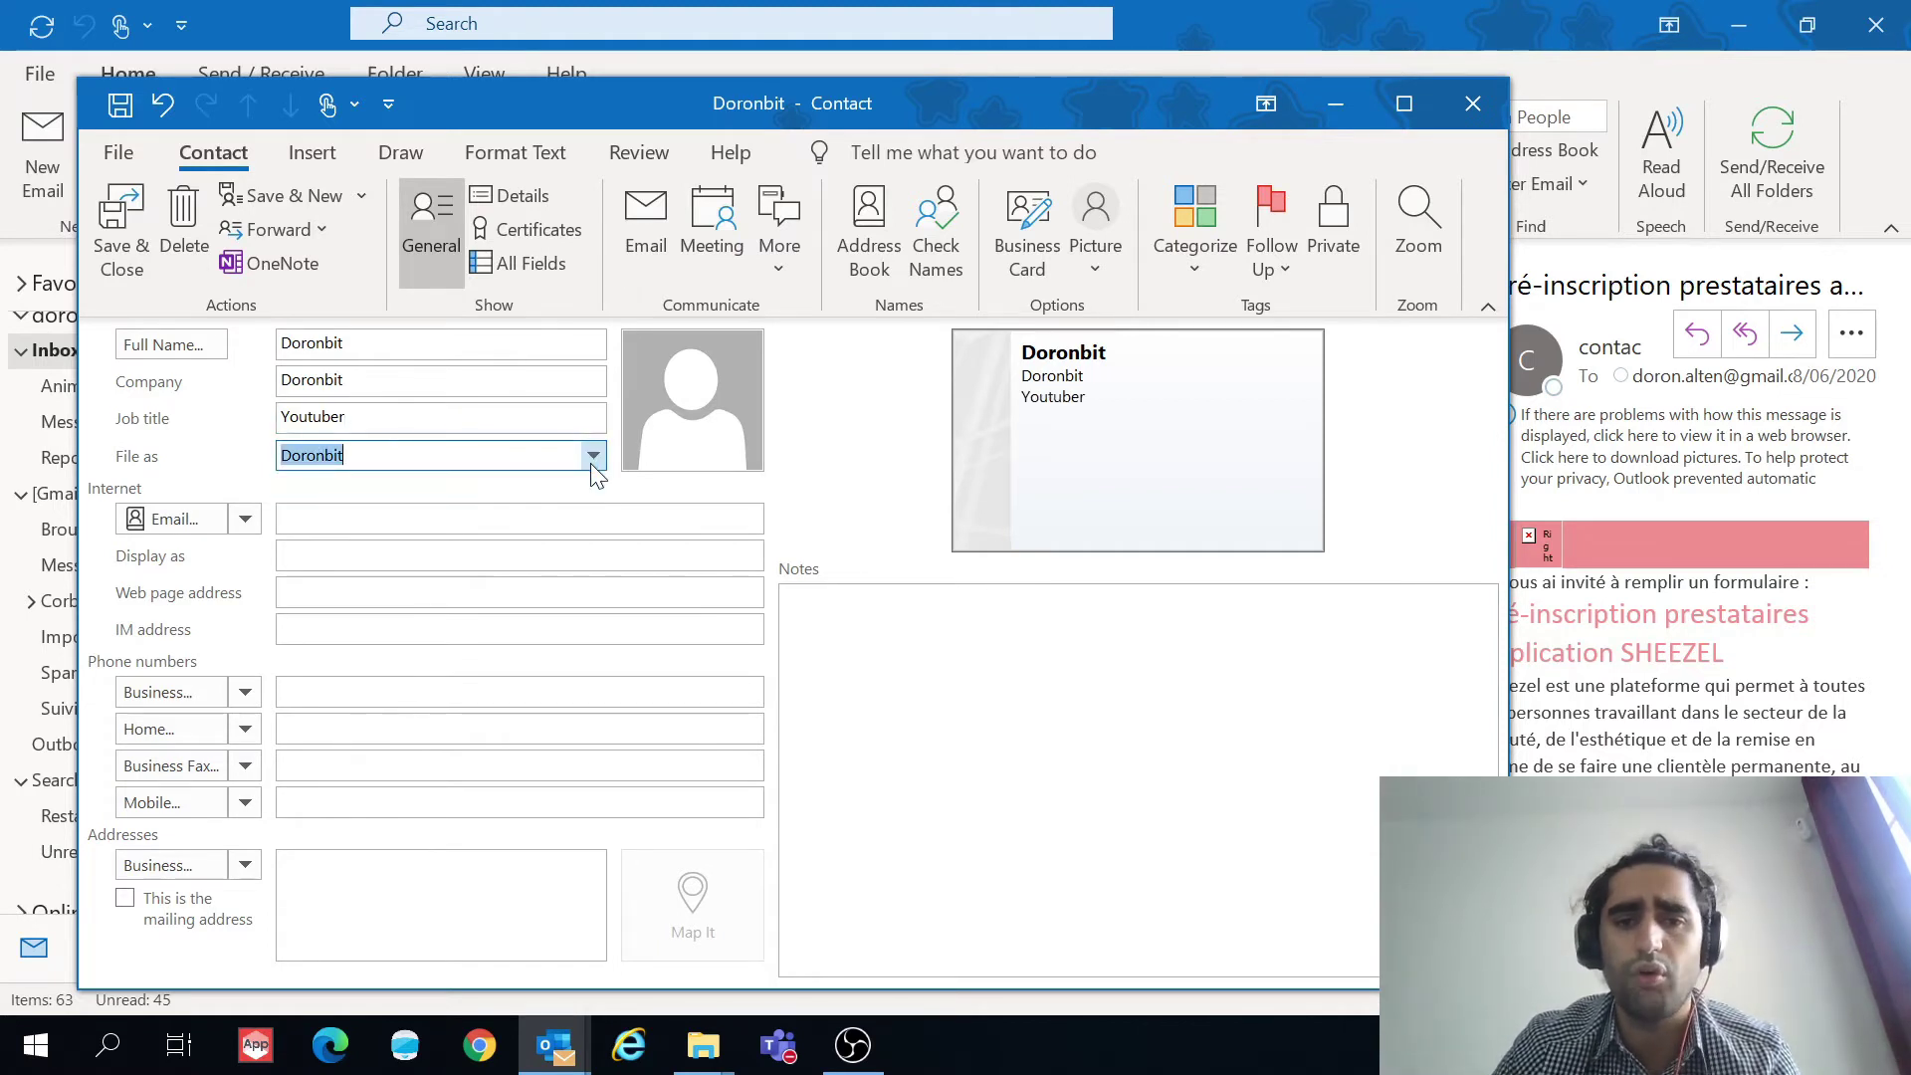
pyautogui.click(731, 433)
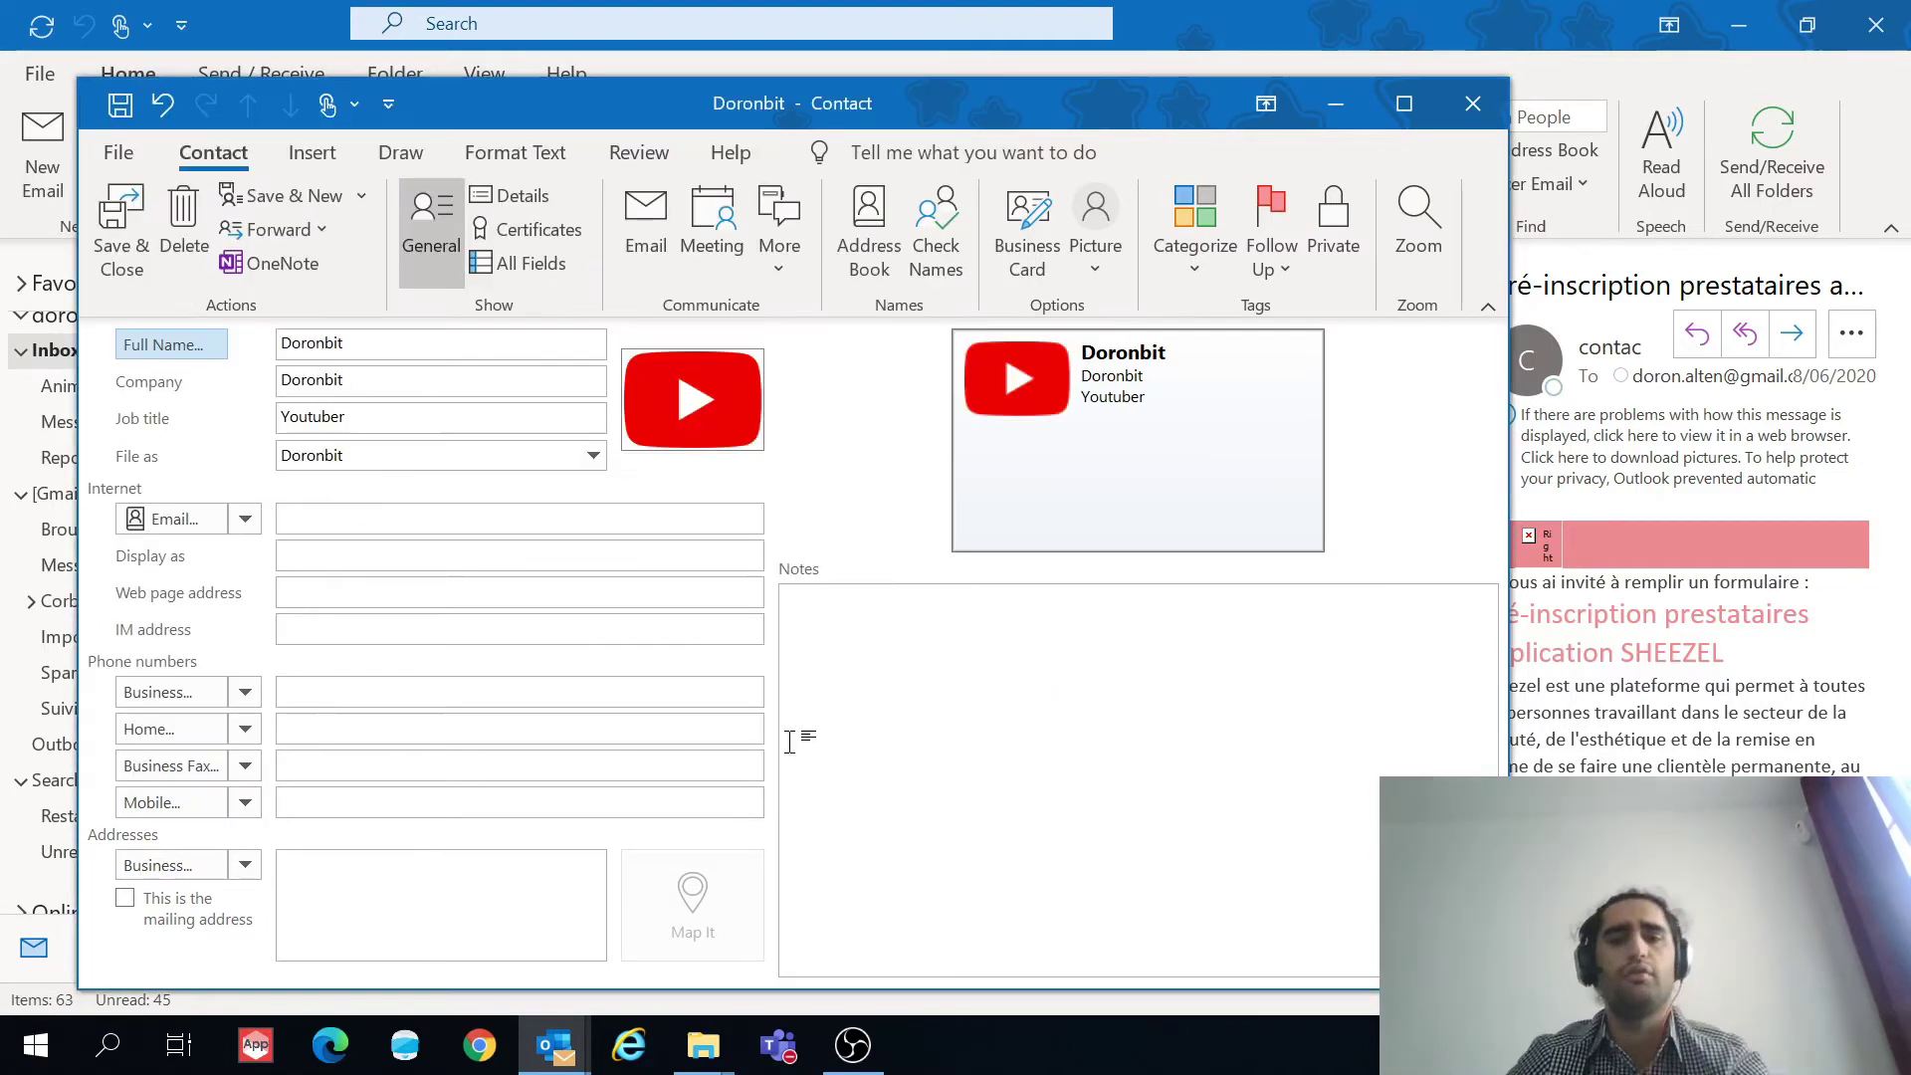
pyautogui.click(309, 519)
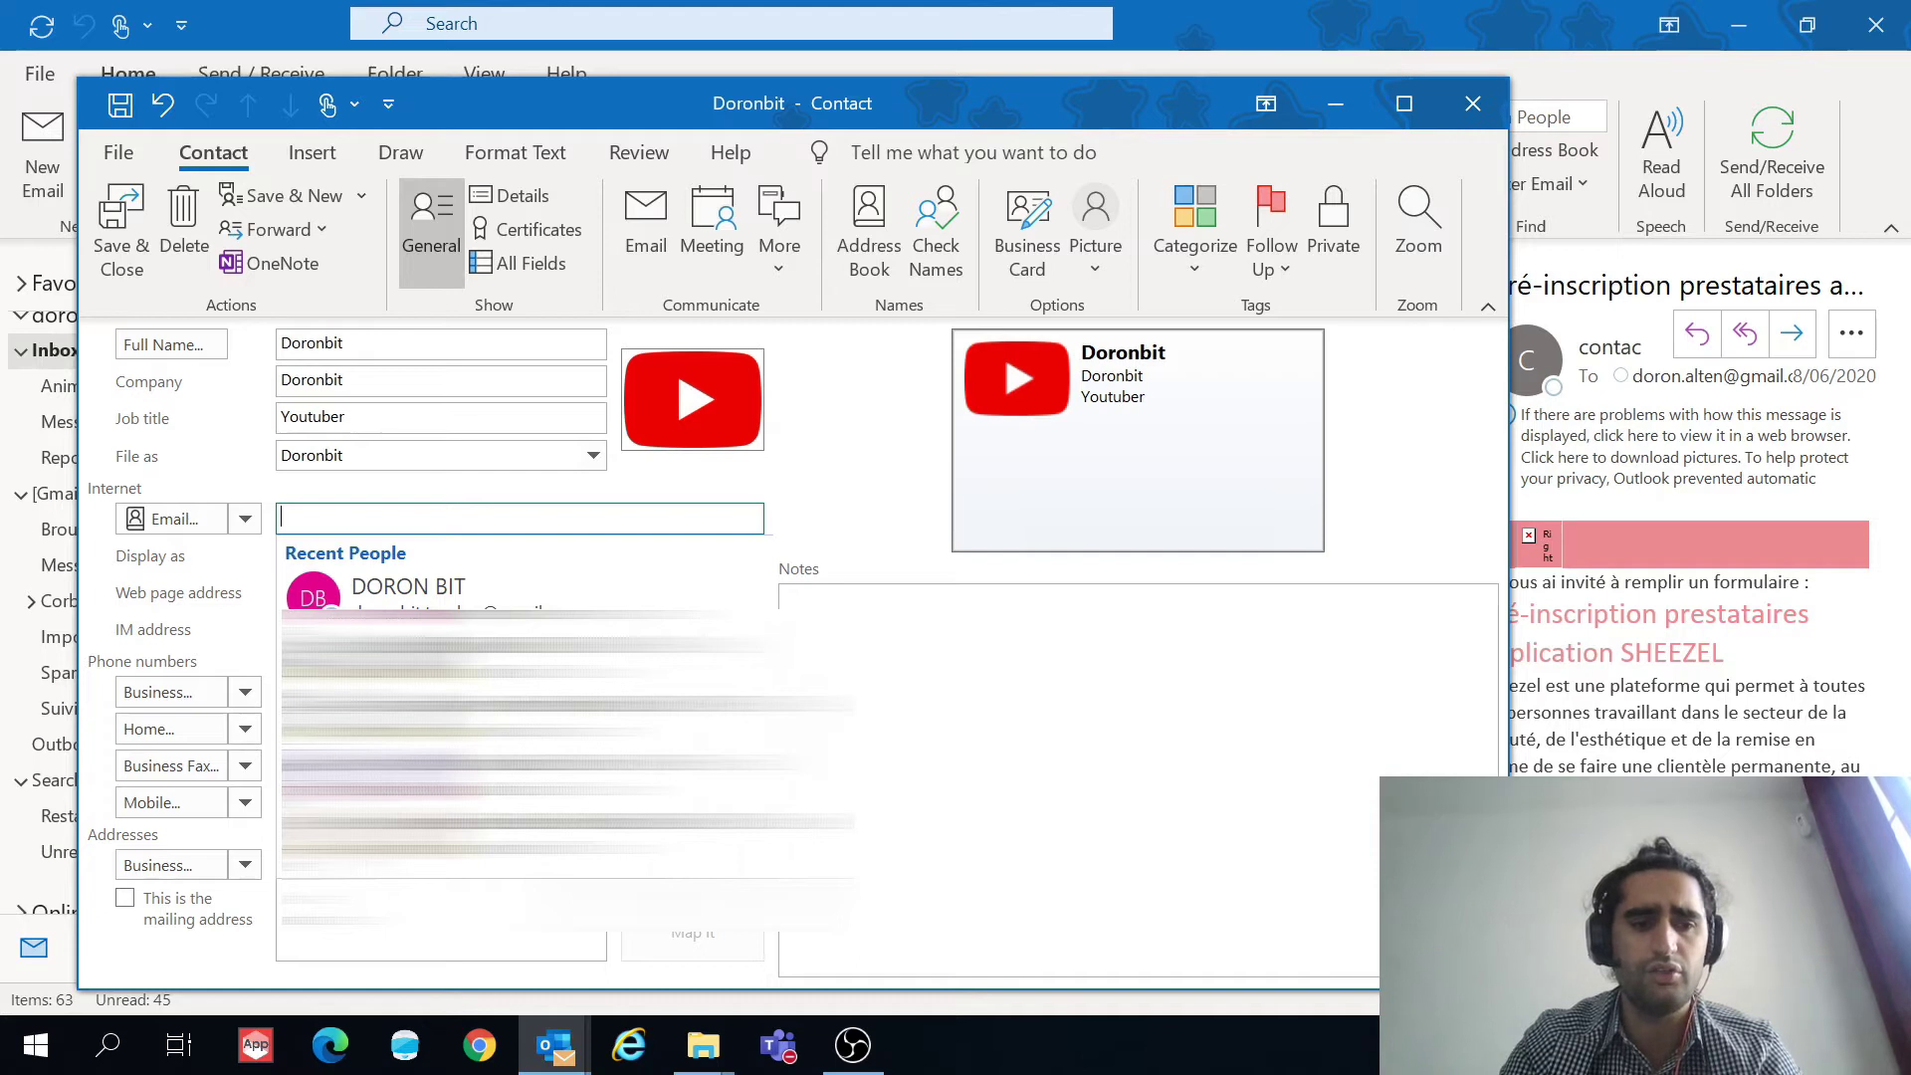
# Step: Fill in the contact's e-mail address from the suggestion, along with its display name
pyautogui.click(468, 598)
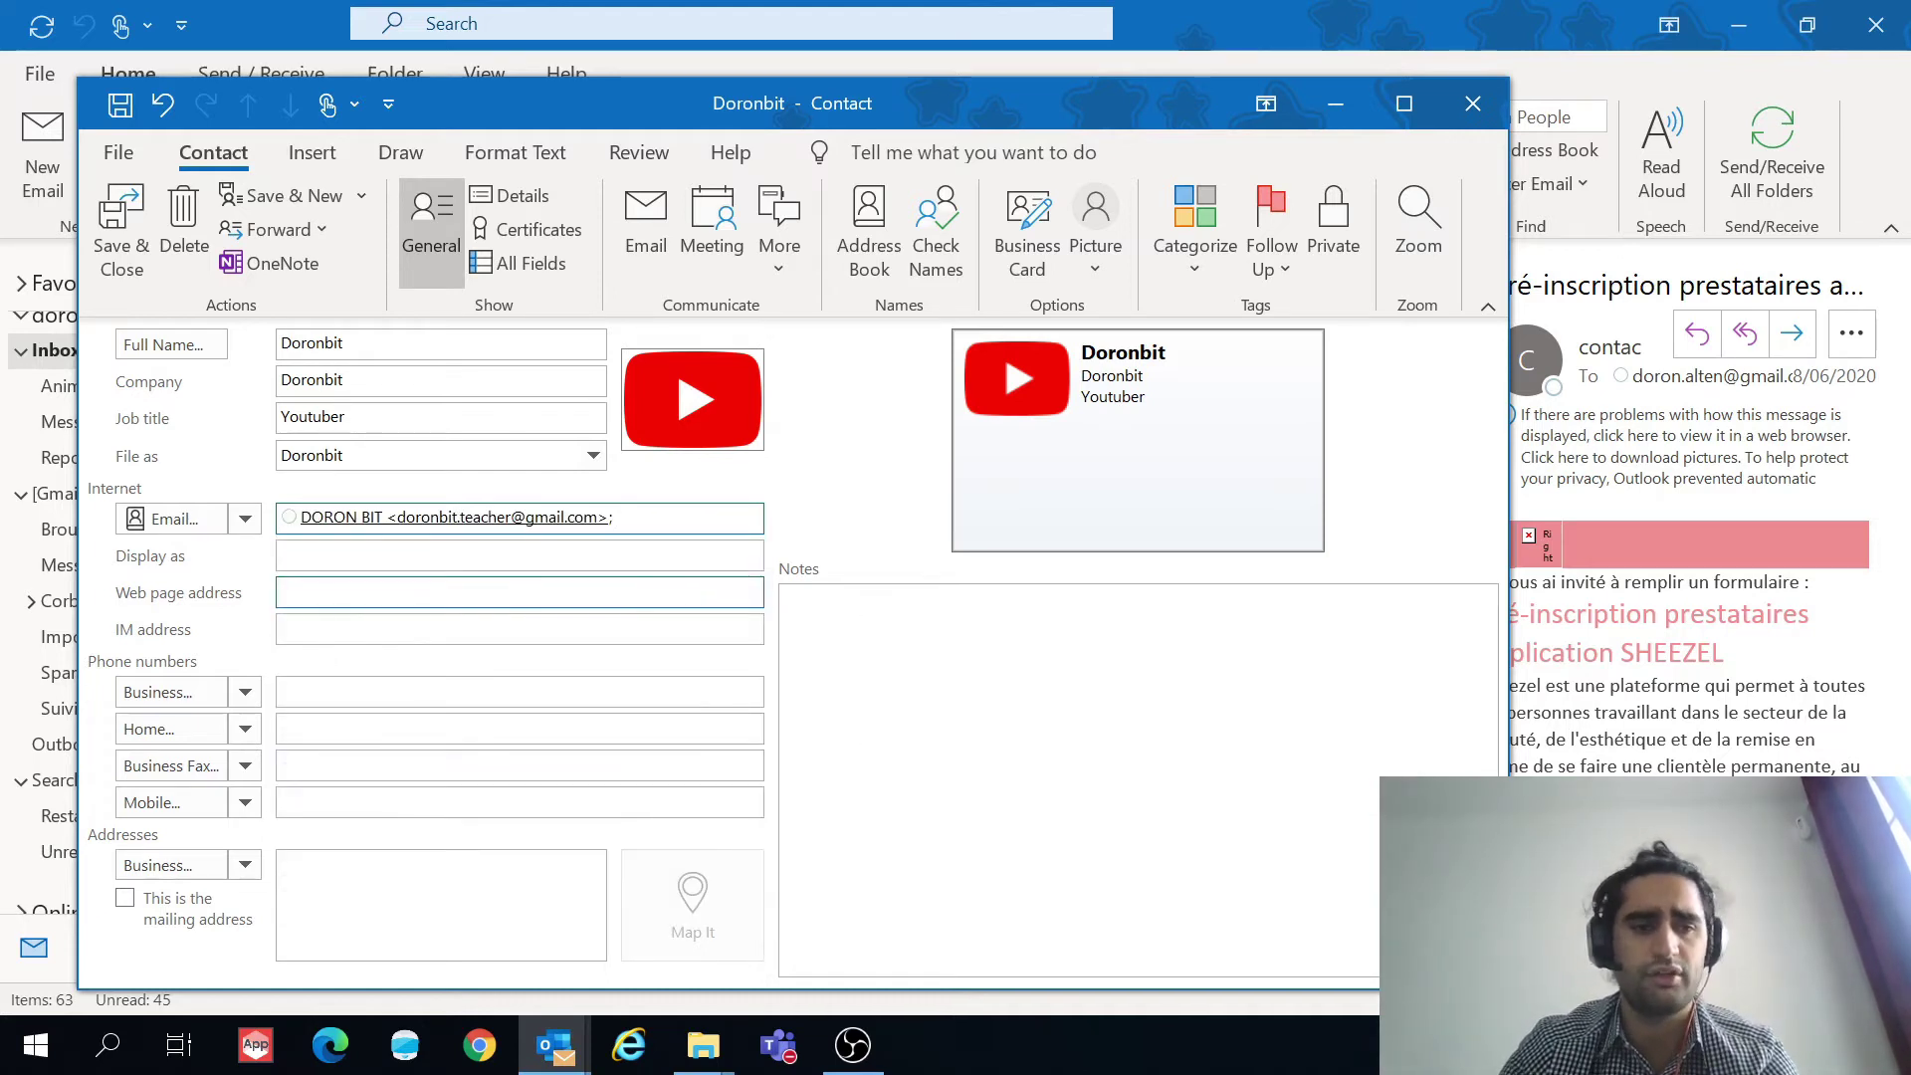
pyautogui.click(517, 555)
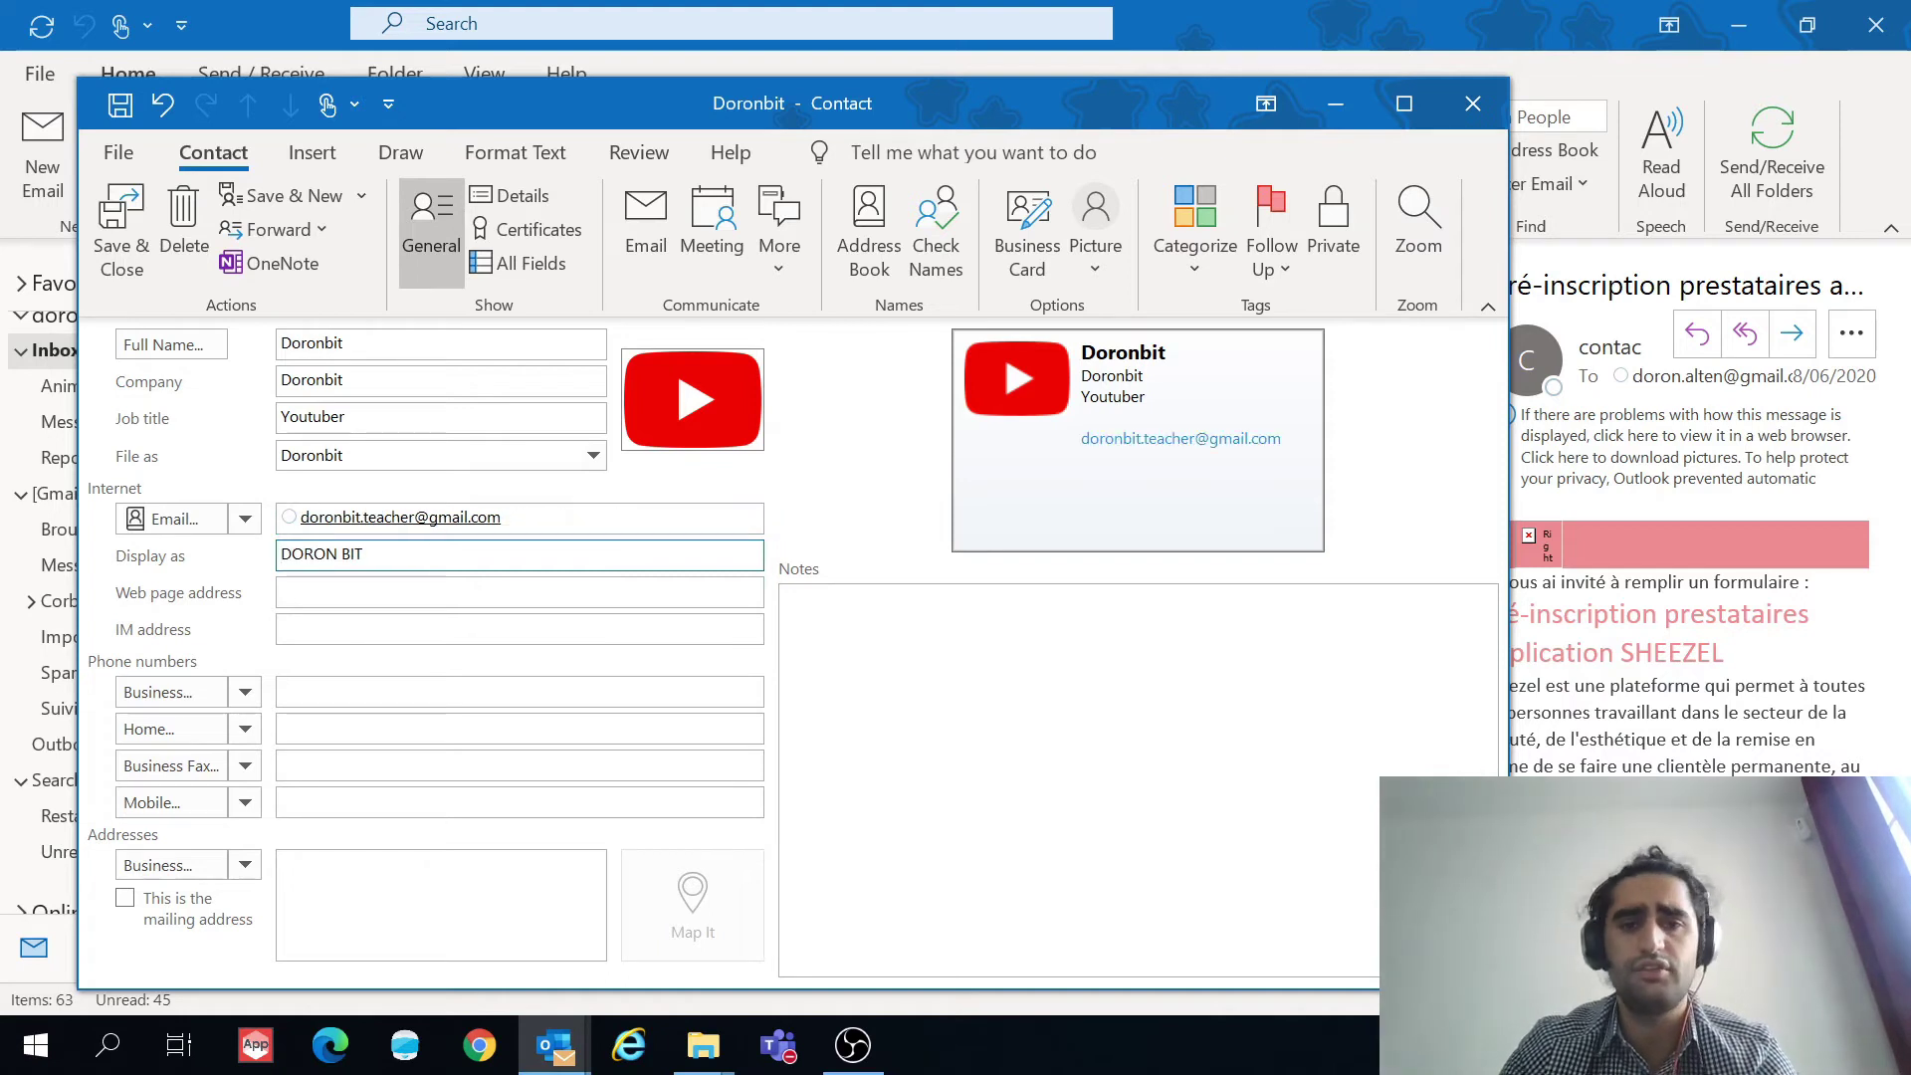
pyautogui.click(386, 592)
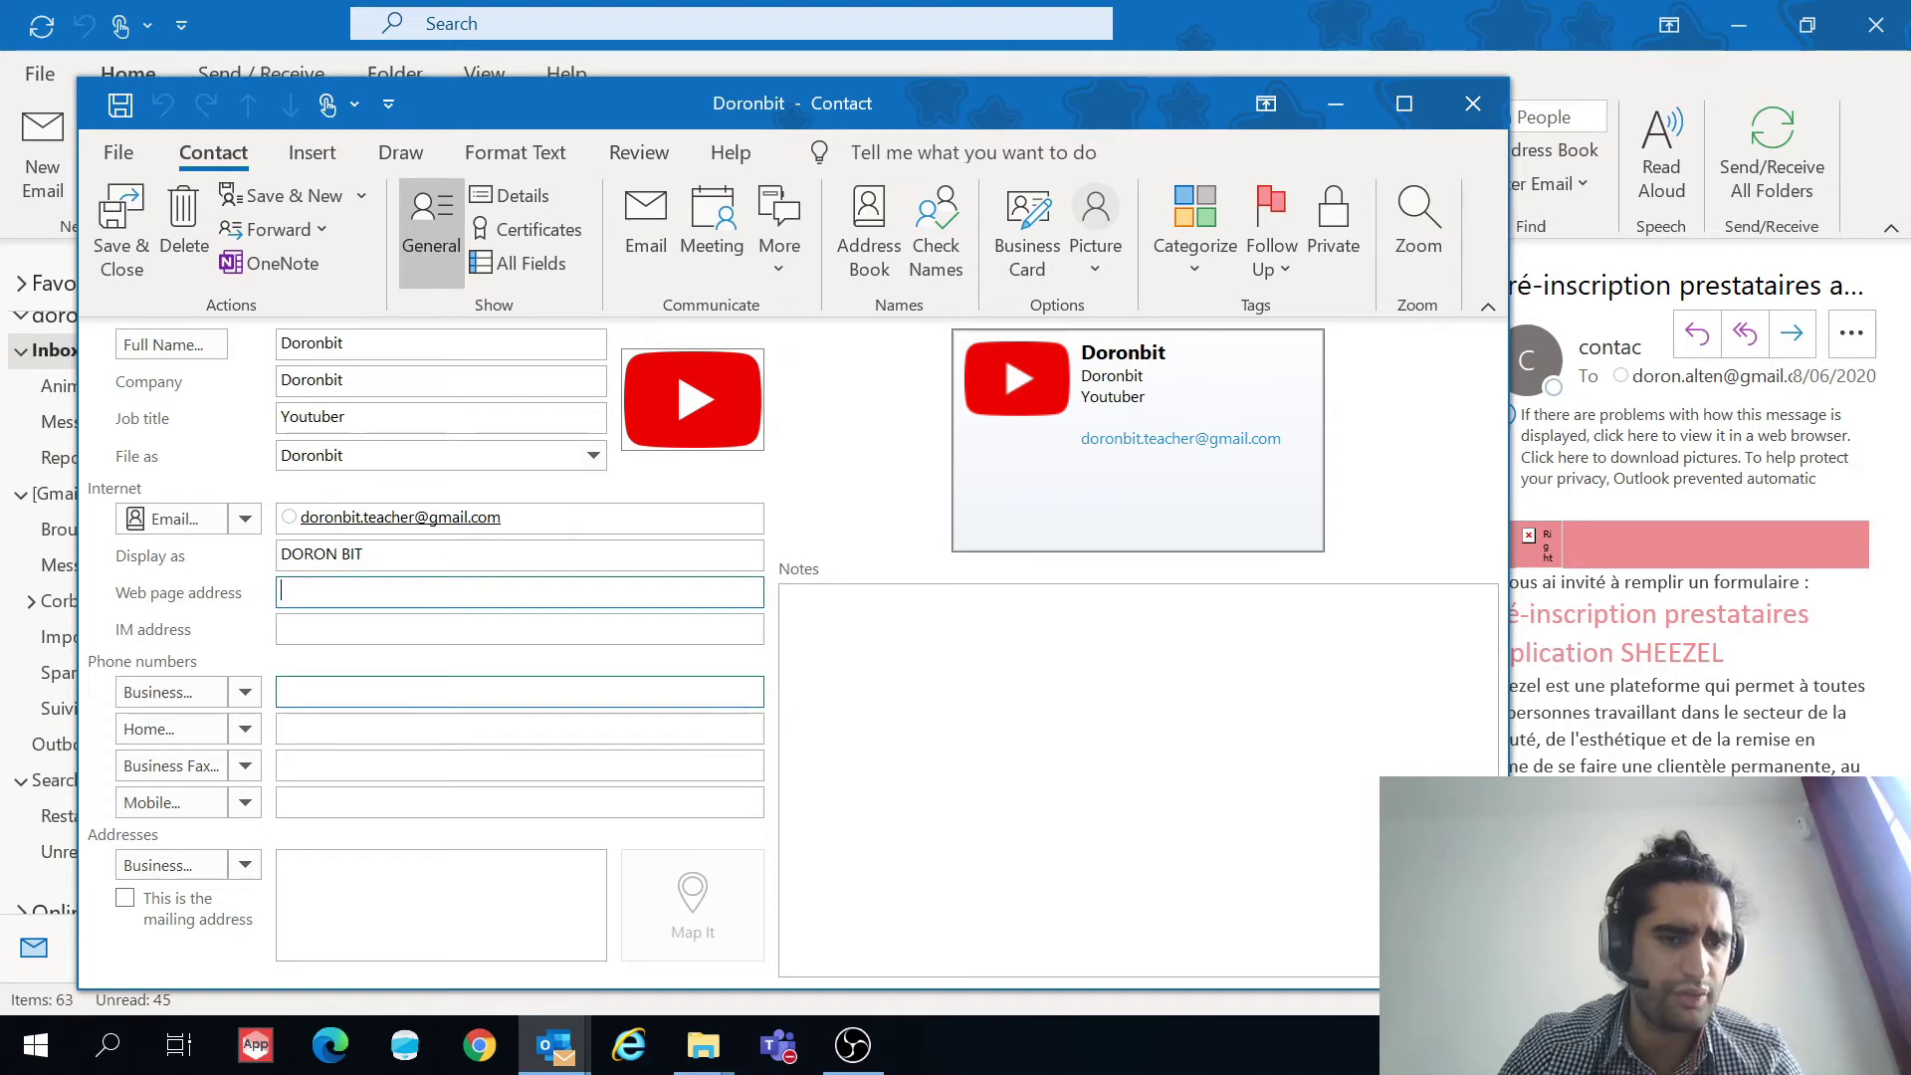
# Step: Enter the business phone number and the home phone number, fixing a mistyped home entry
pyautogui.click(283, 690)
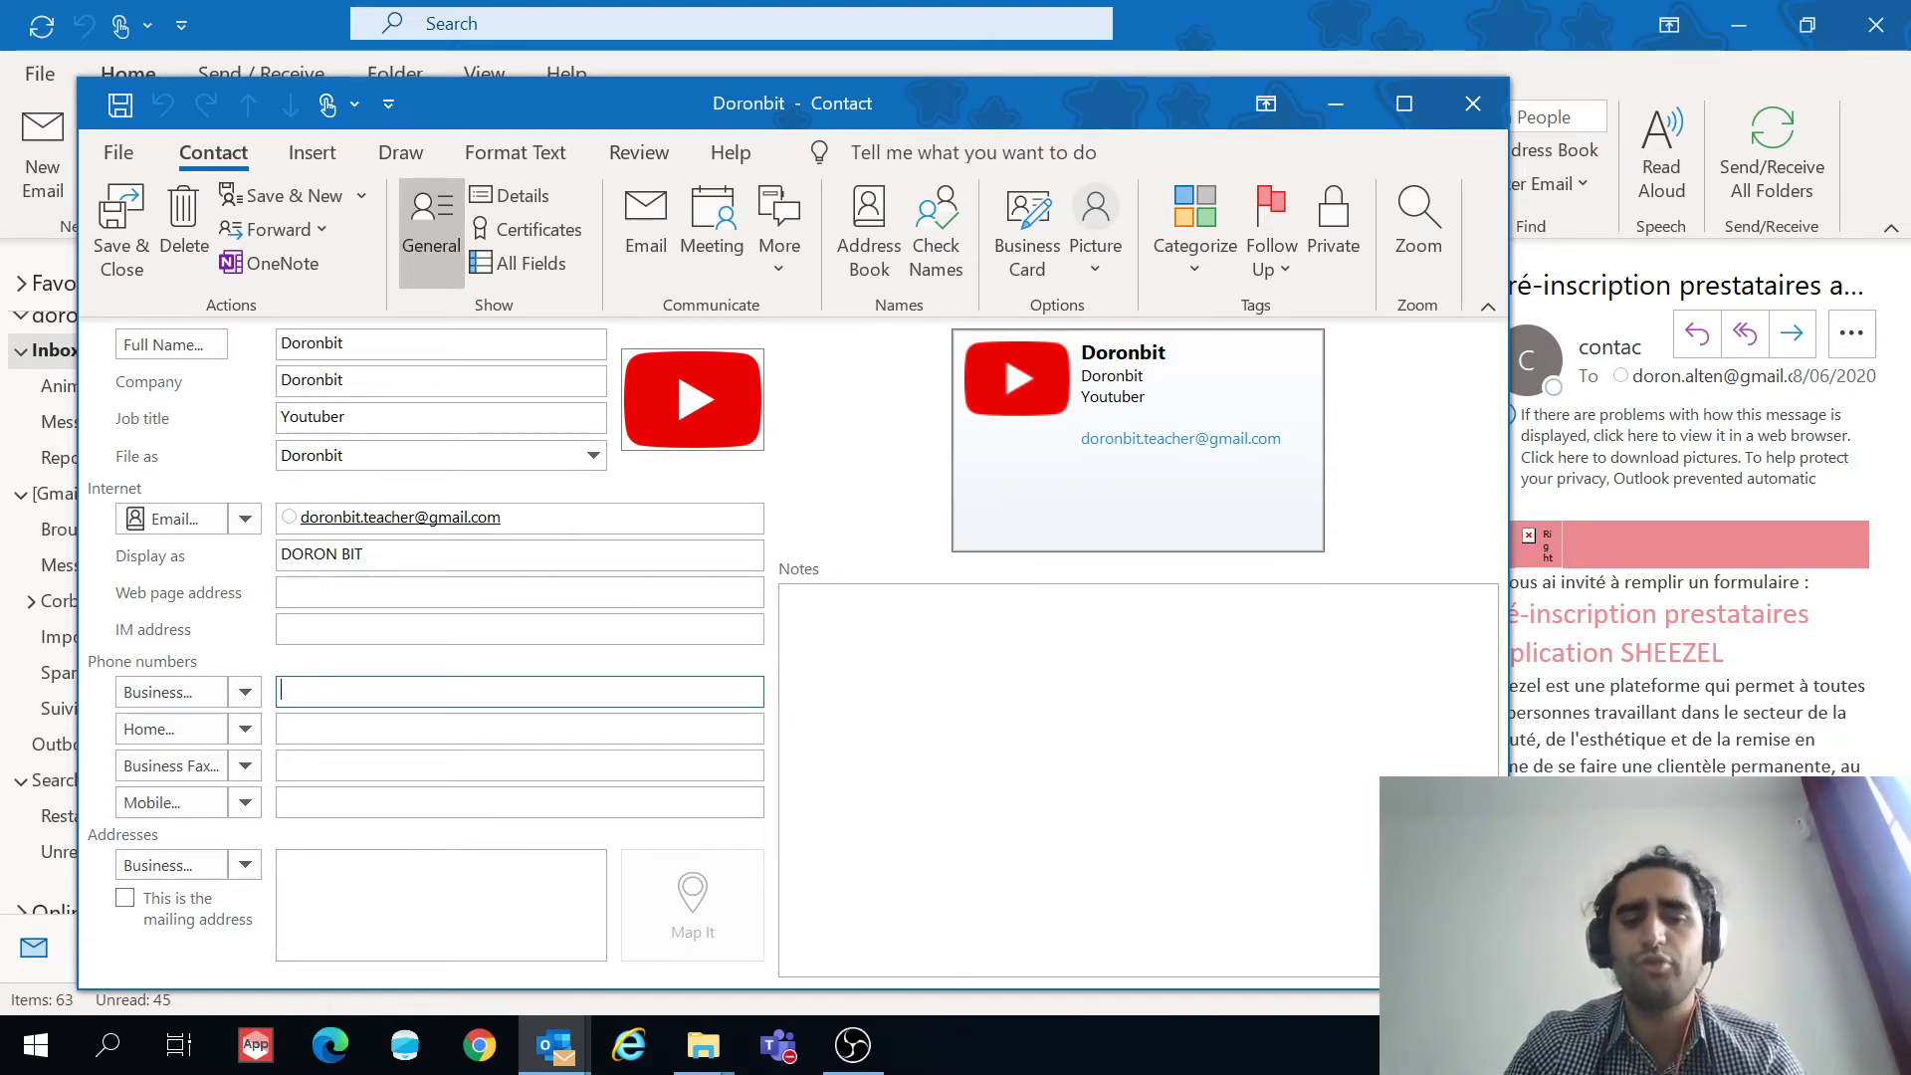
pyautogui.write('98989832')
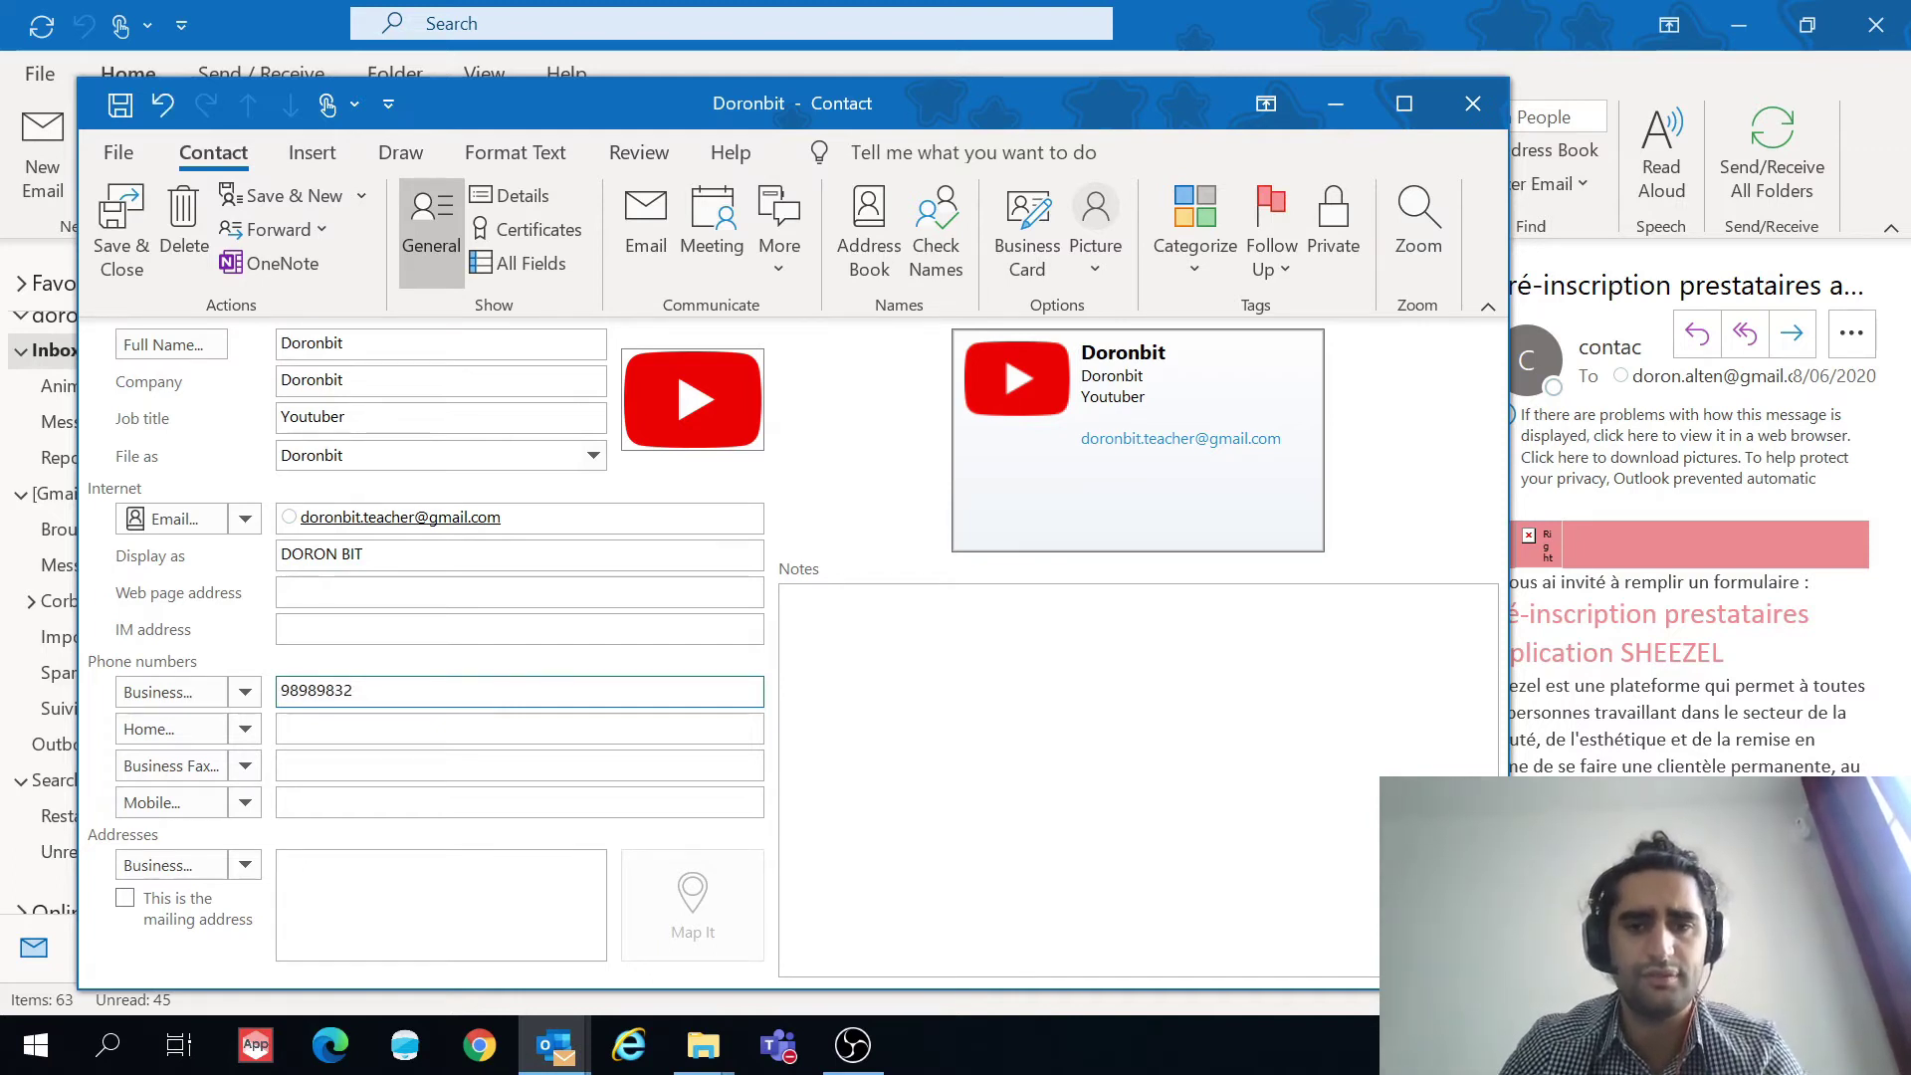
pyautogui.click(517, 729)
pyautogui.write('UIOI432U43')
pyautogui.press('BackSpace')
pyautogui.press('BackSpace')
pyautogui.press('BackSpace')
pyautogui.press('BackSpace')
pyautogui.press('BackSpace')
pyautogui.press('BackSpace')
pyautogui.press('BackSpace')
pyautogui.press('BackSpace')
pyautogui.press('BackSpace')
pyautogui.press('BackSpace')
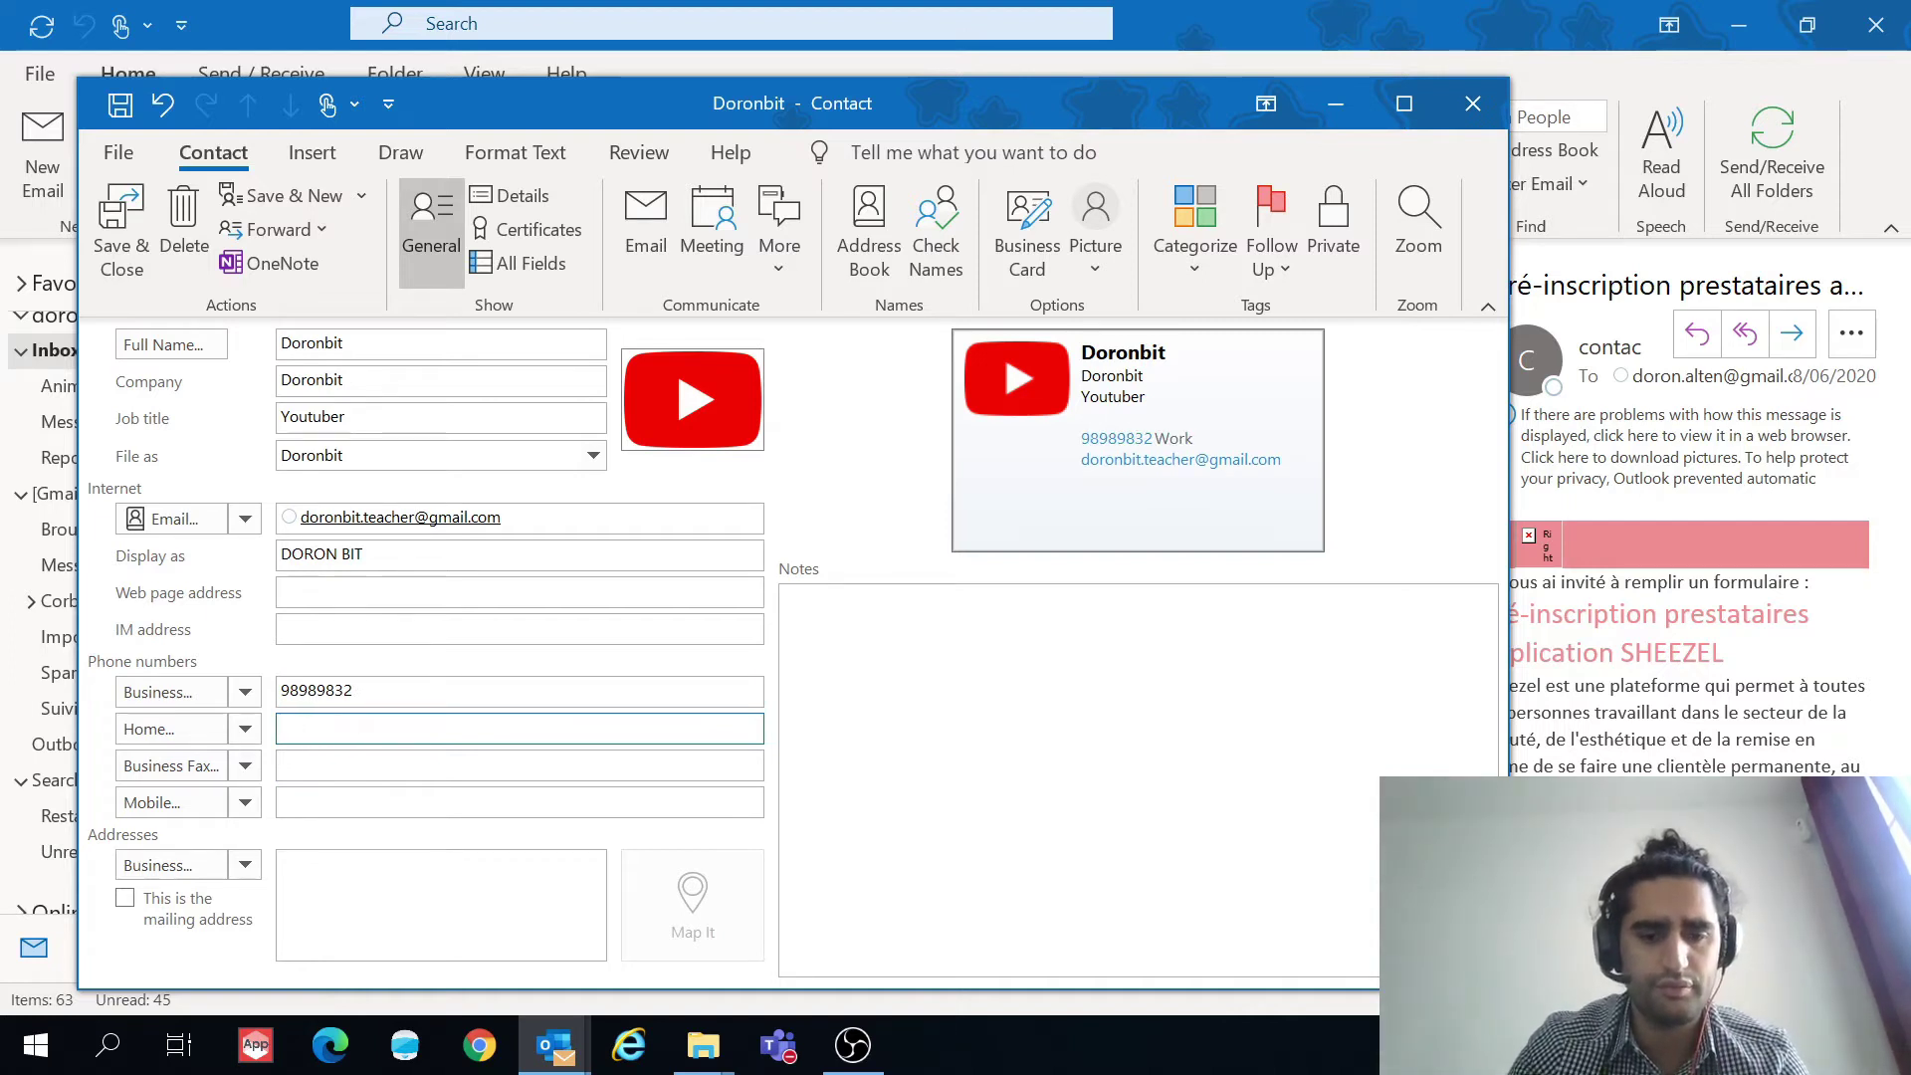
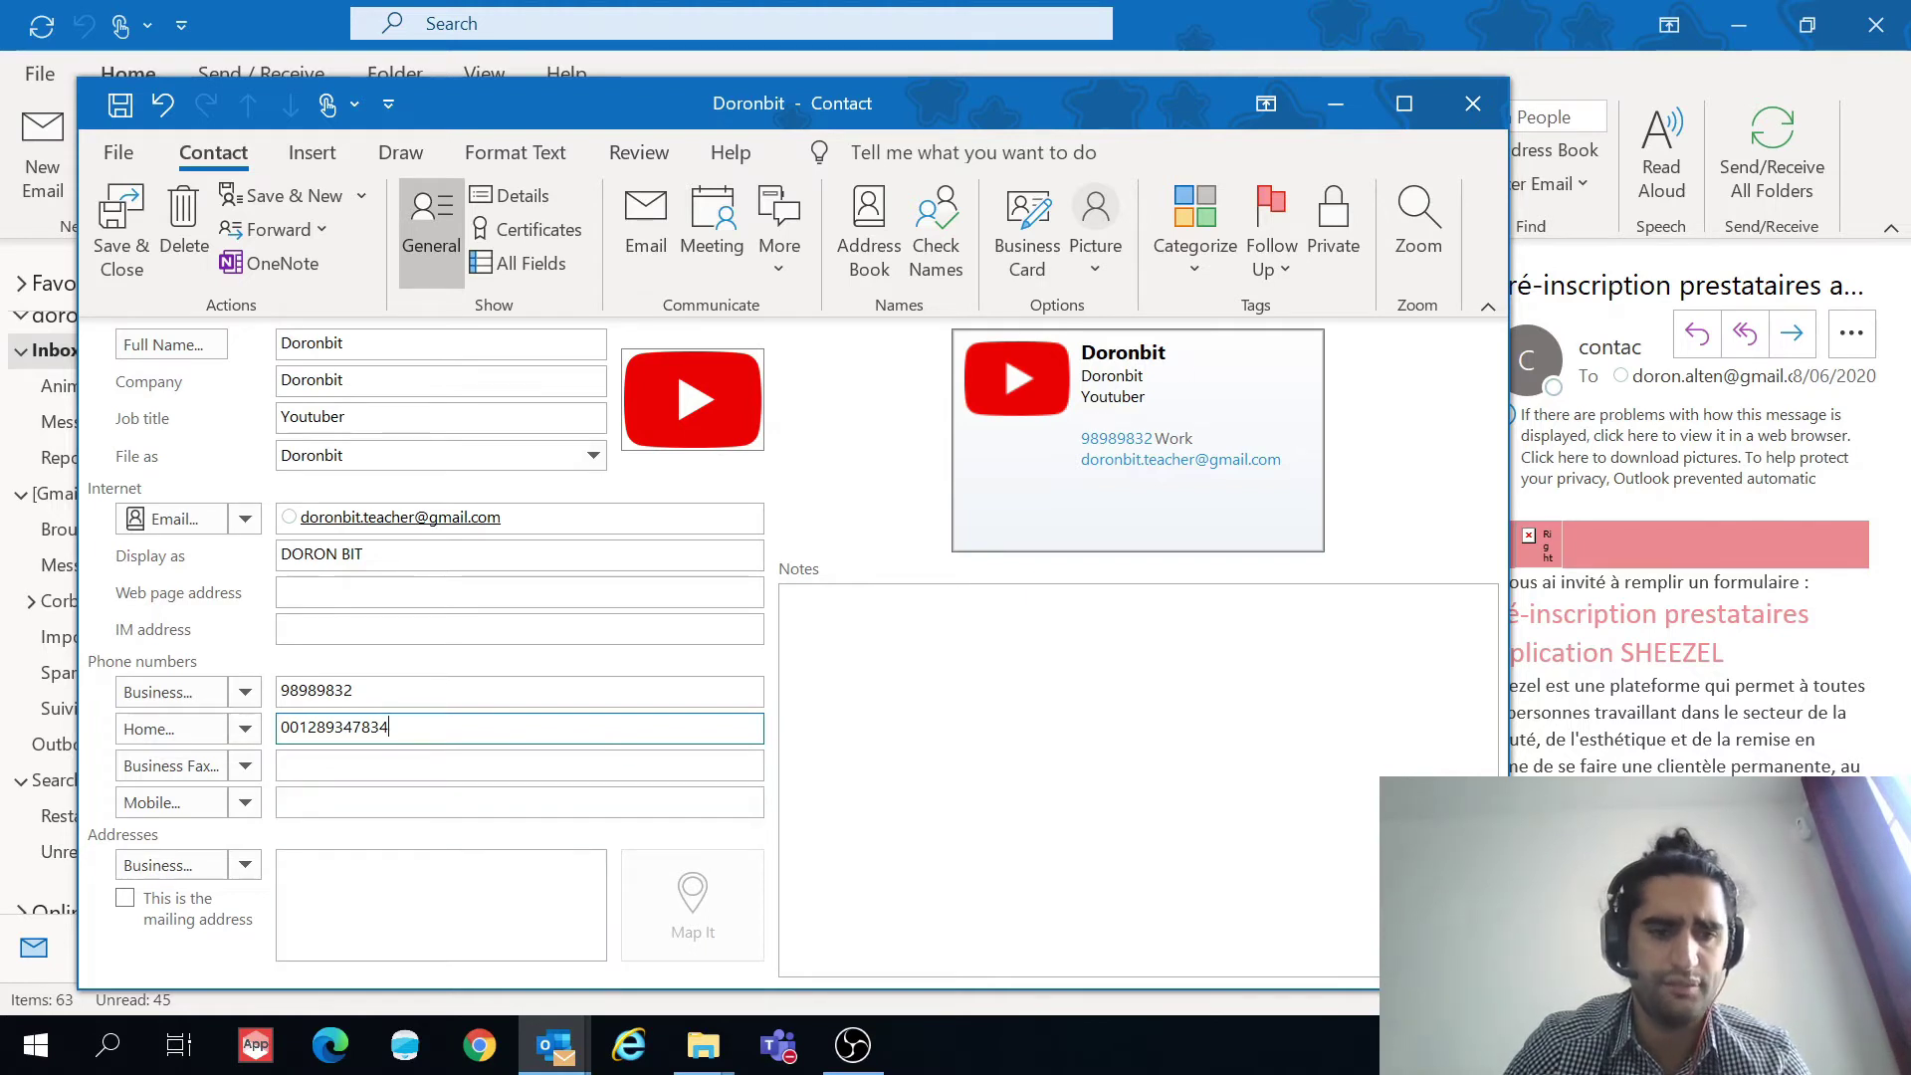
# Step: Type the business street address, fix a typo, and open the Check Address details
pyautogui.click(251, 869)
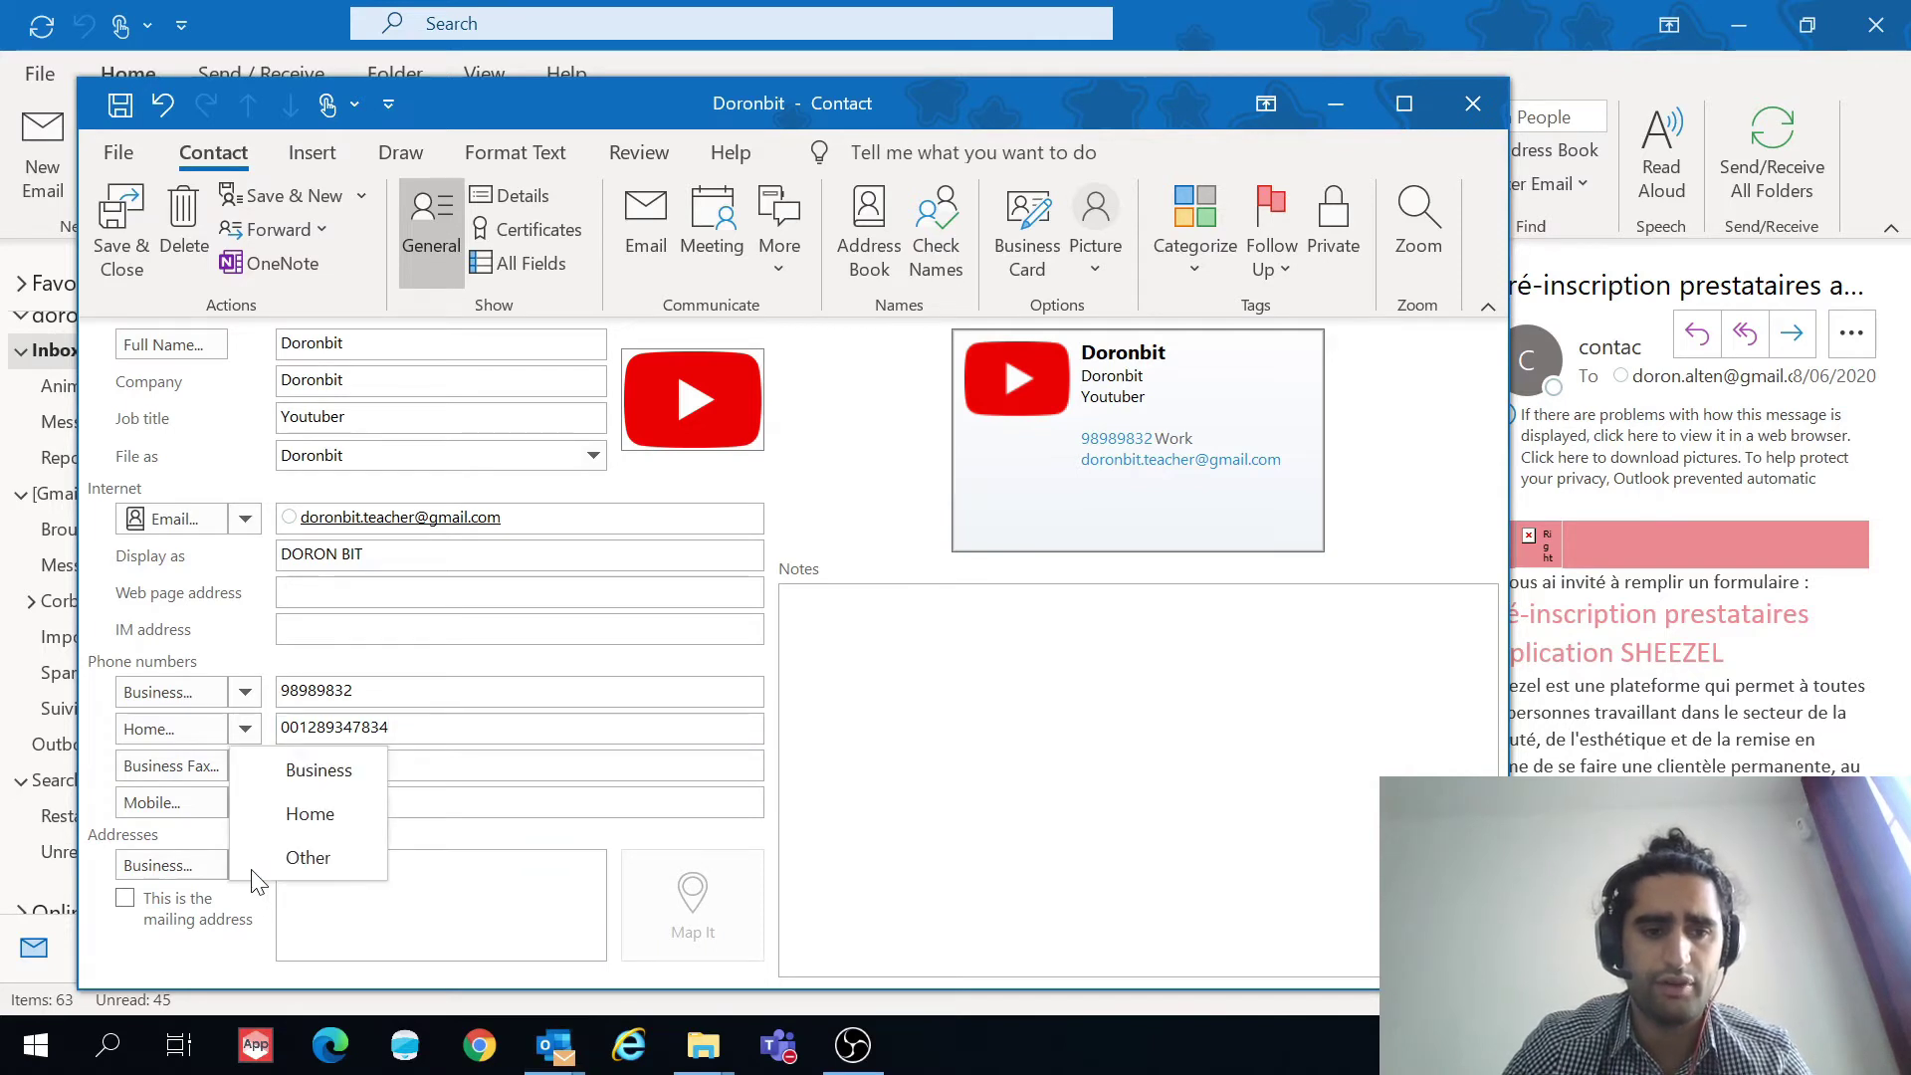
pyautogui.click(348, 767)
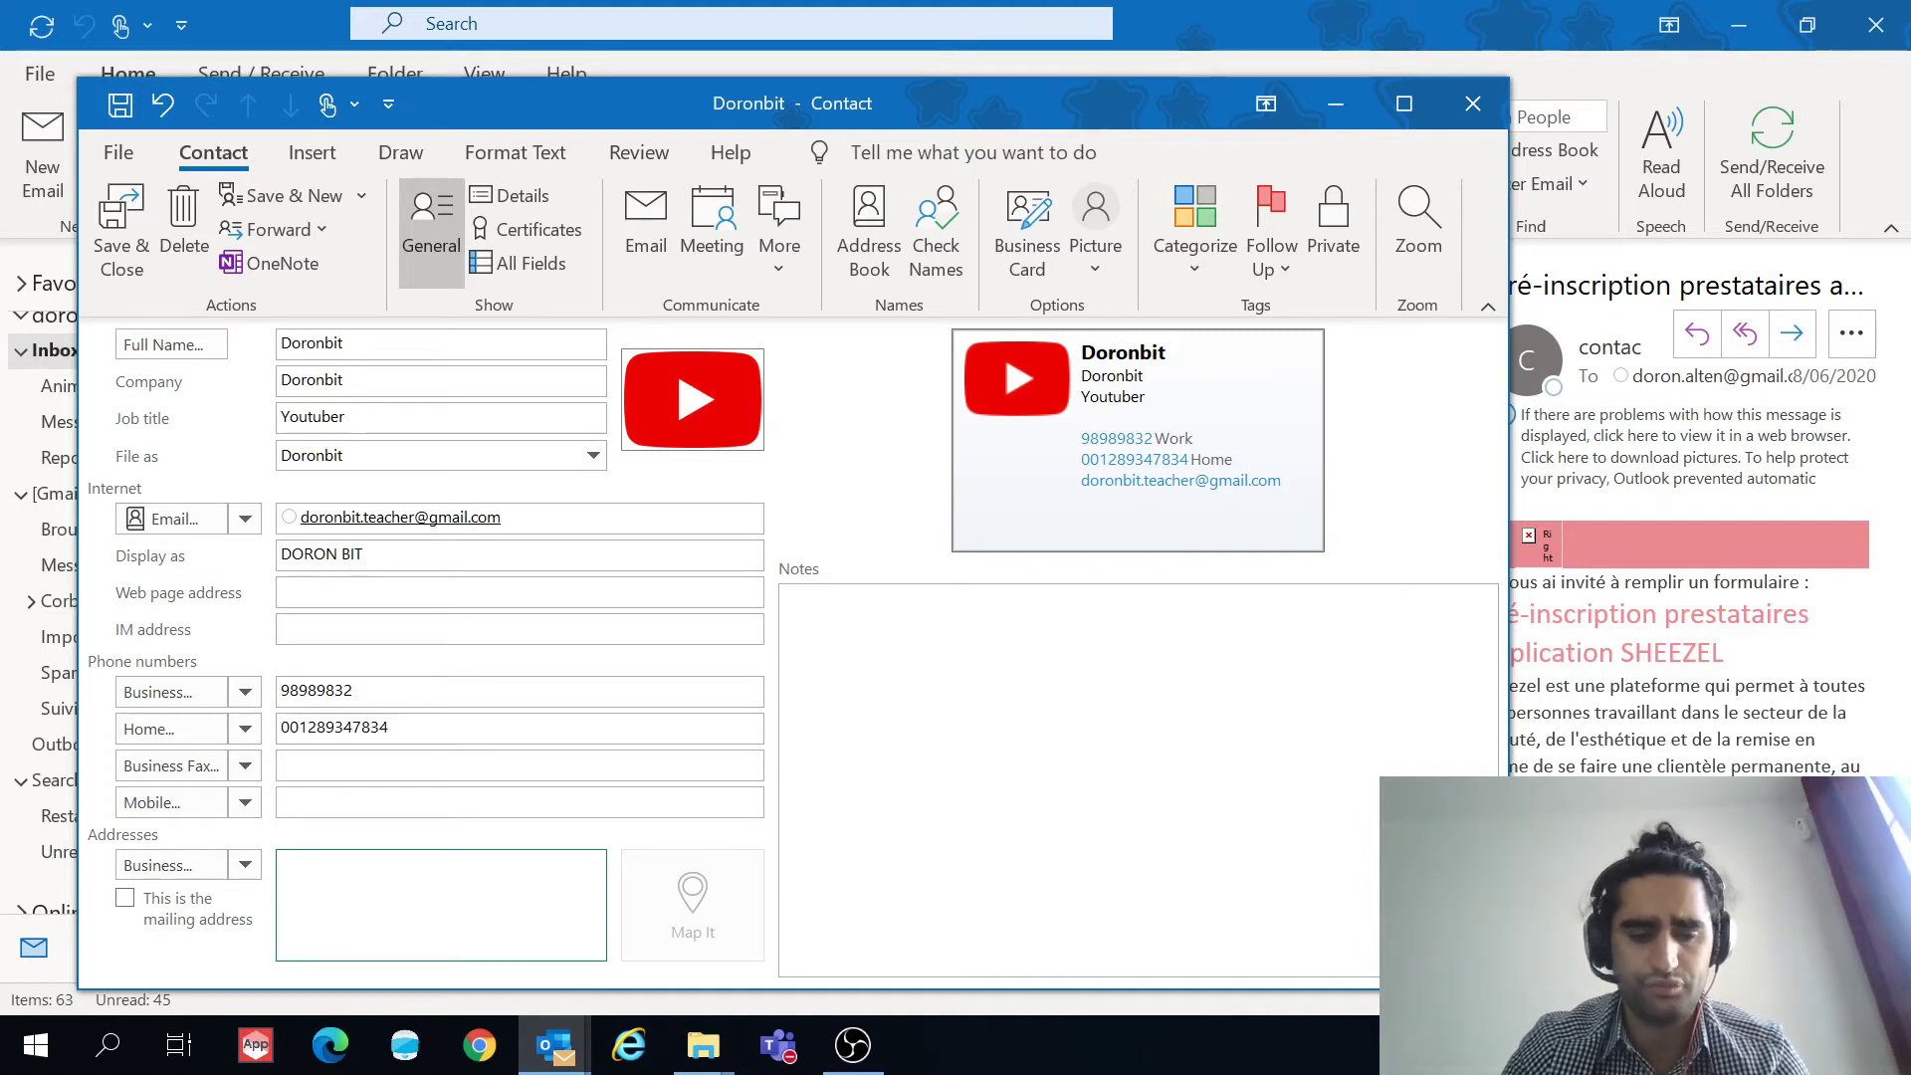
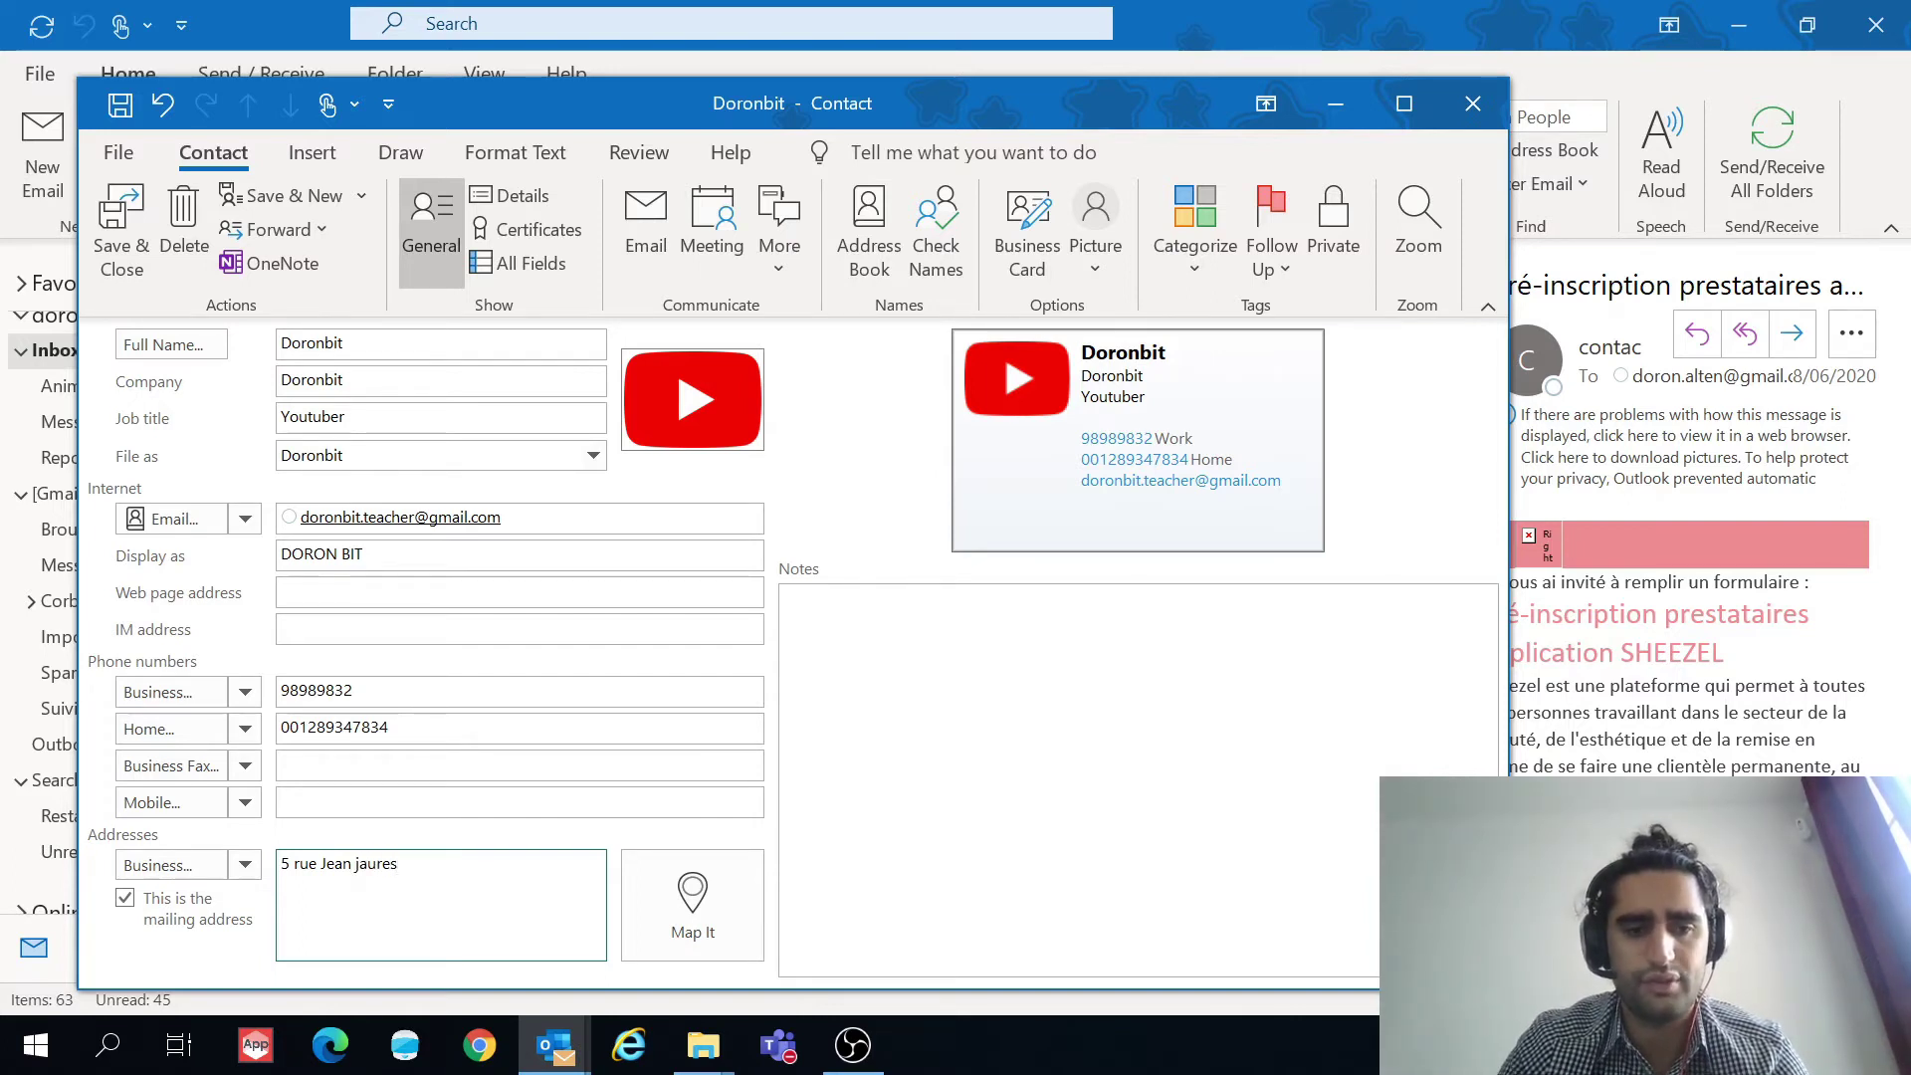
pyautogui.click(721, 918)
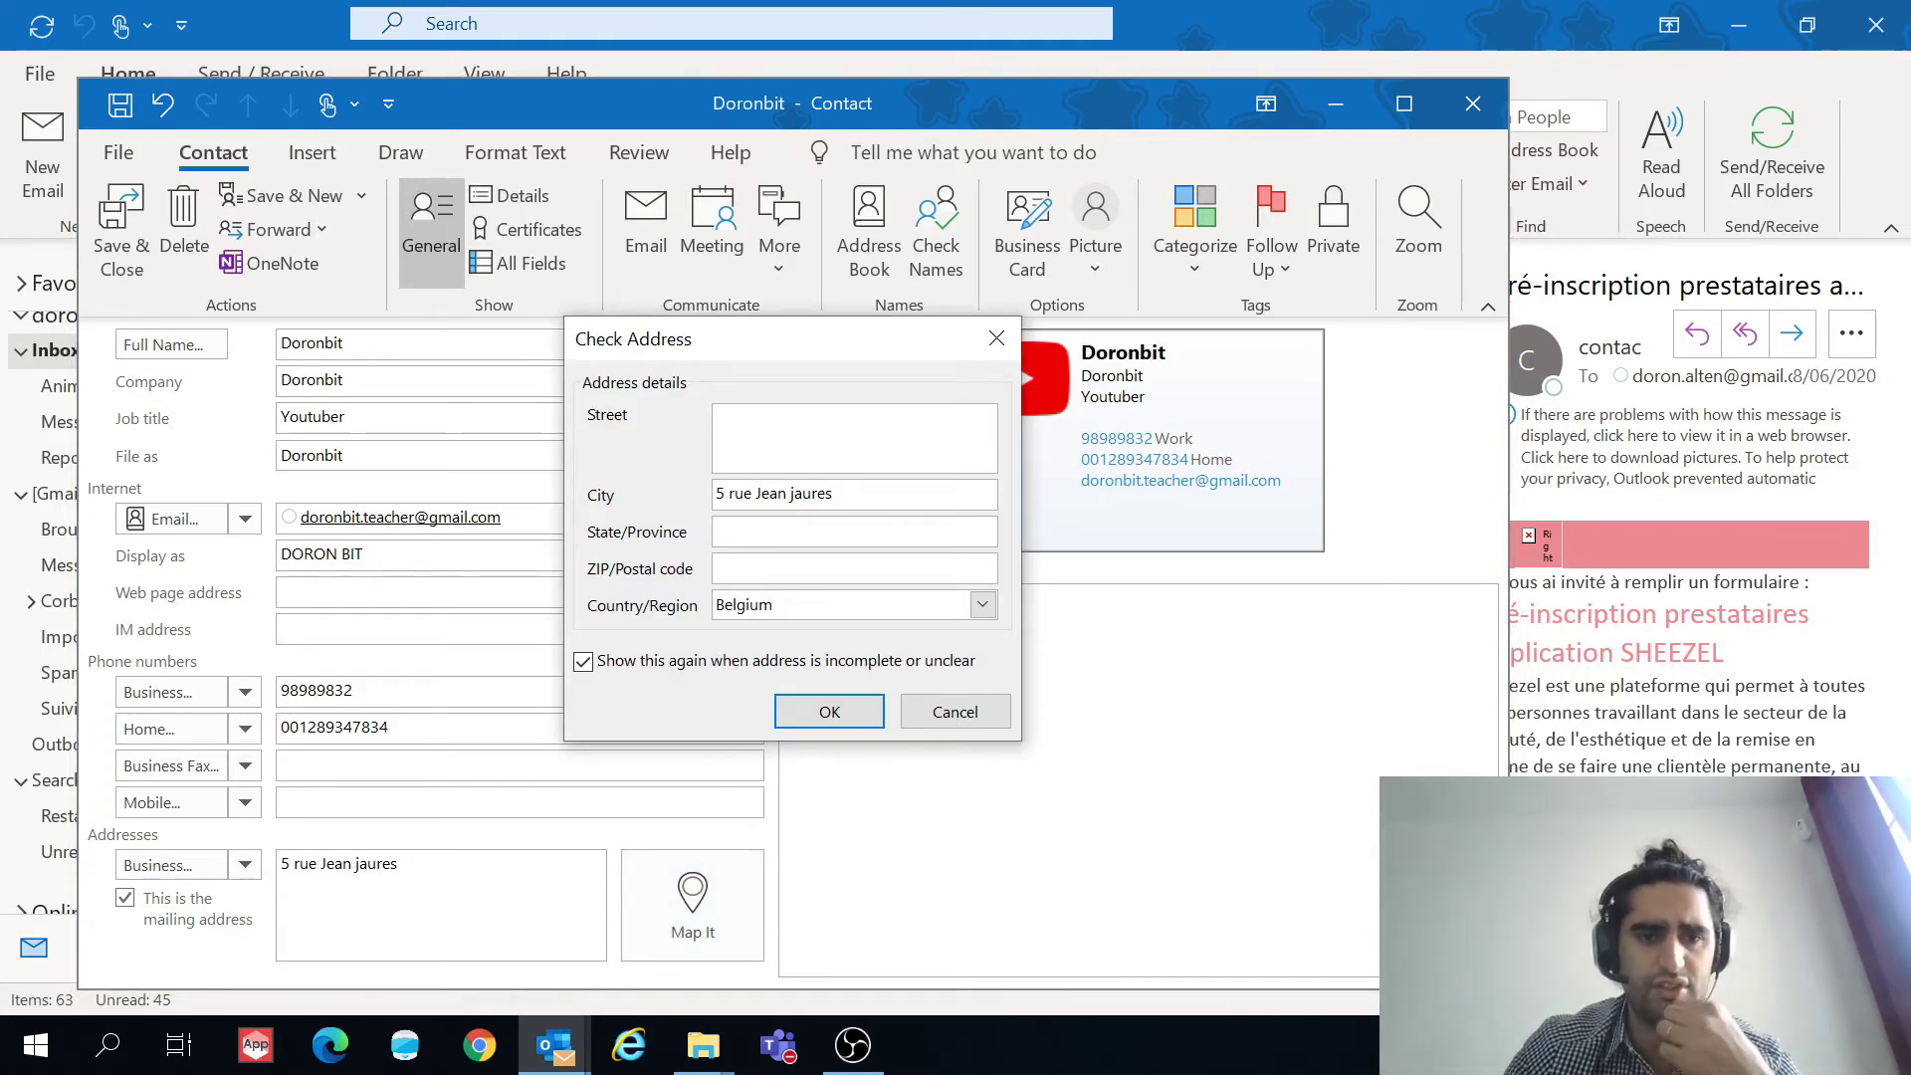
# Step: Move the street text into the Street field, then enter city Paris and the postal code
pyautogui.press('Tab')
pyautogui.hotkey('ctrl', 'c')
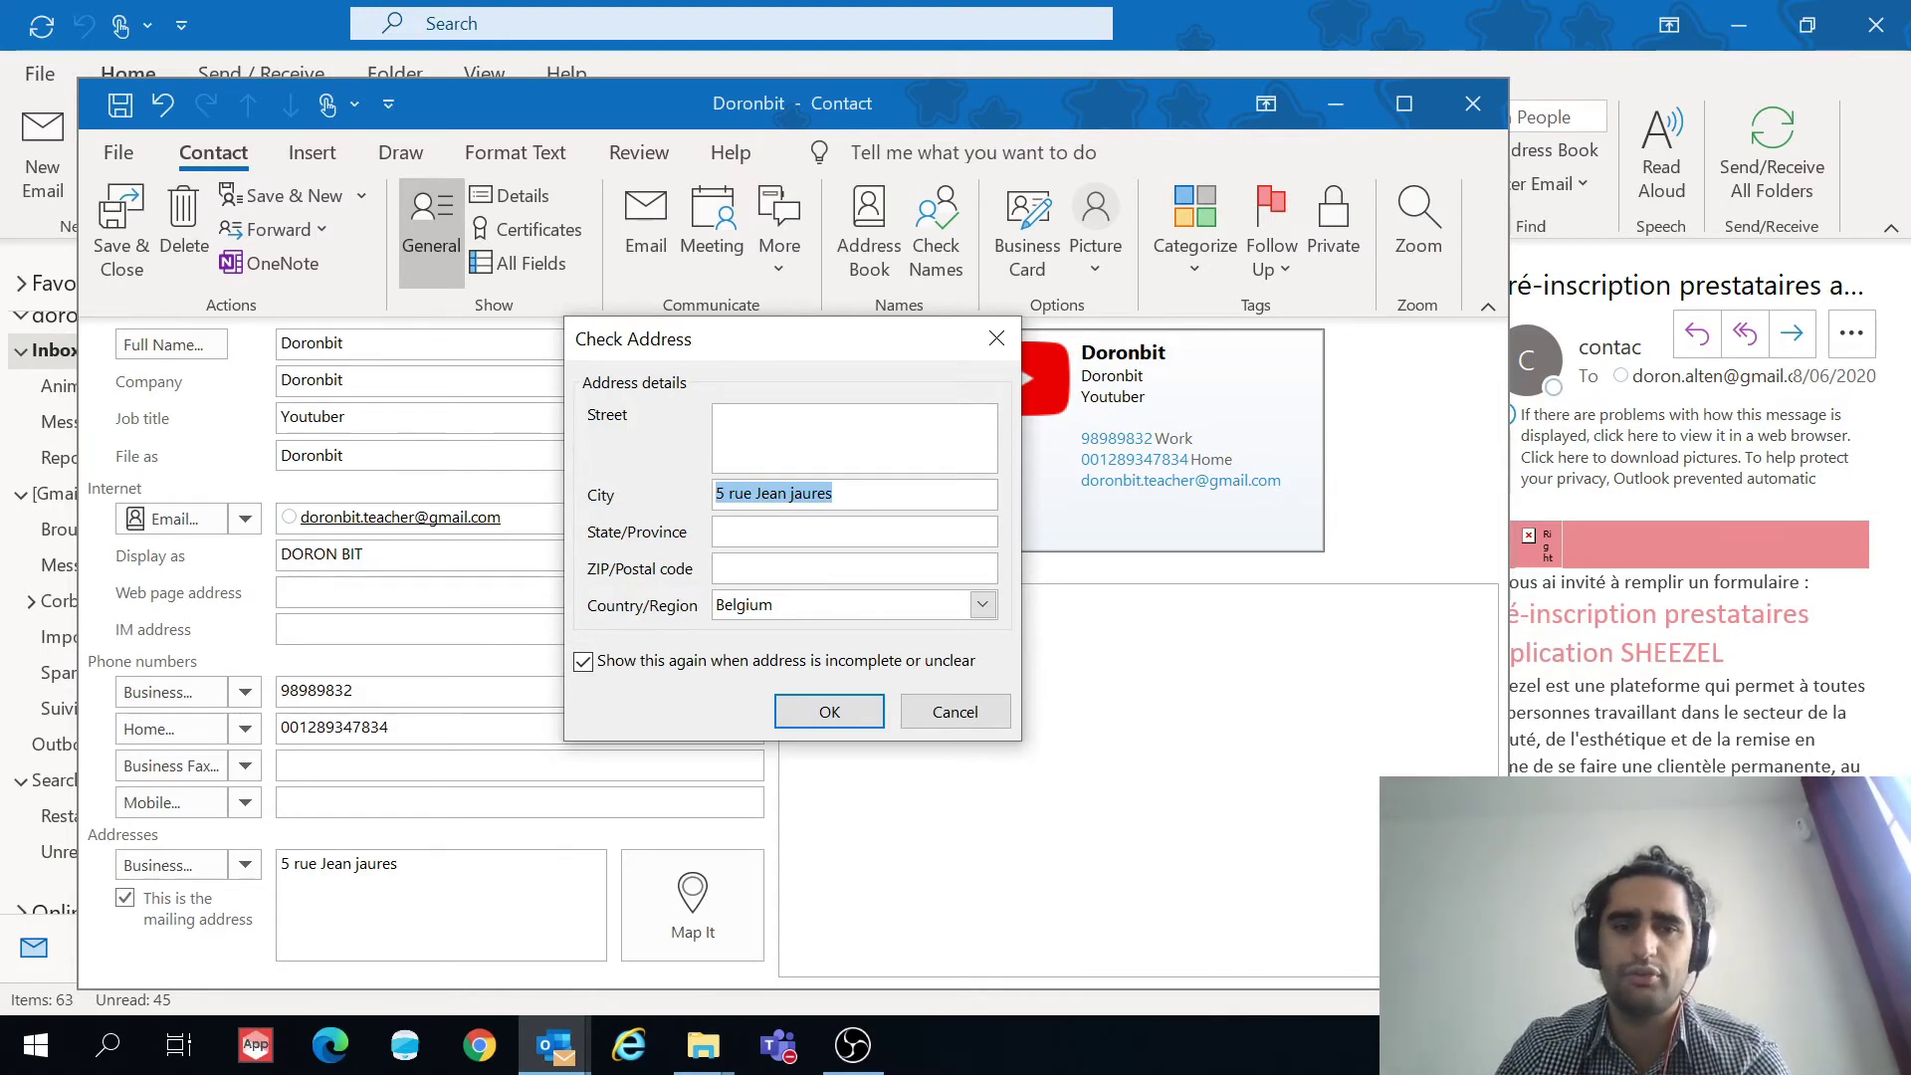
pyautogui.click(715, 416)
pyautogui.hotkey('ctrl', 'v')
pyautogui.hotkey('shift', 'Home')
pyautogui.write('Paris')
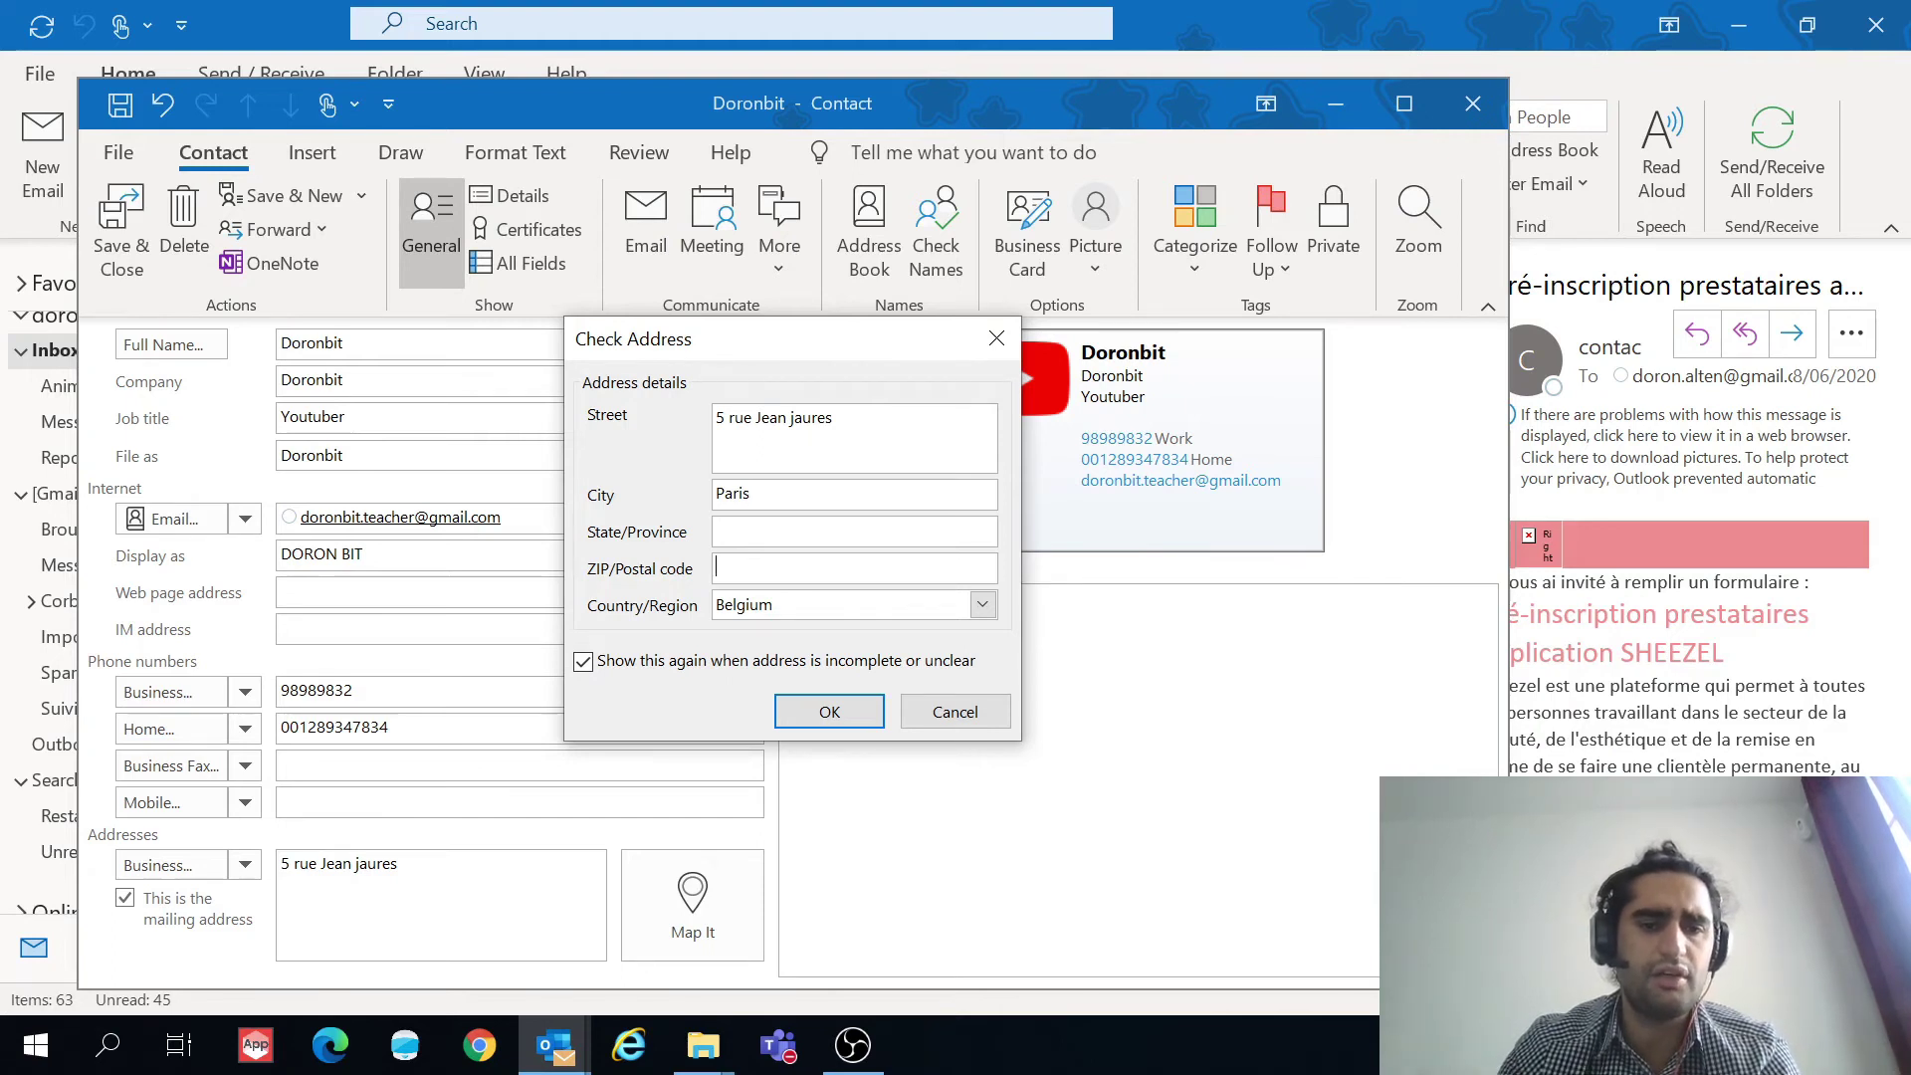
pyautogui.write('75')
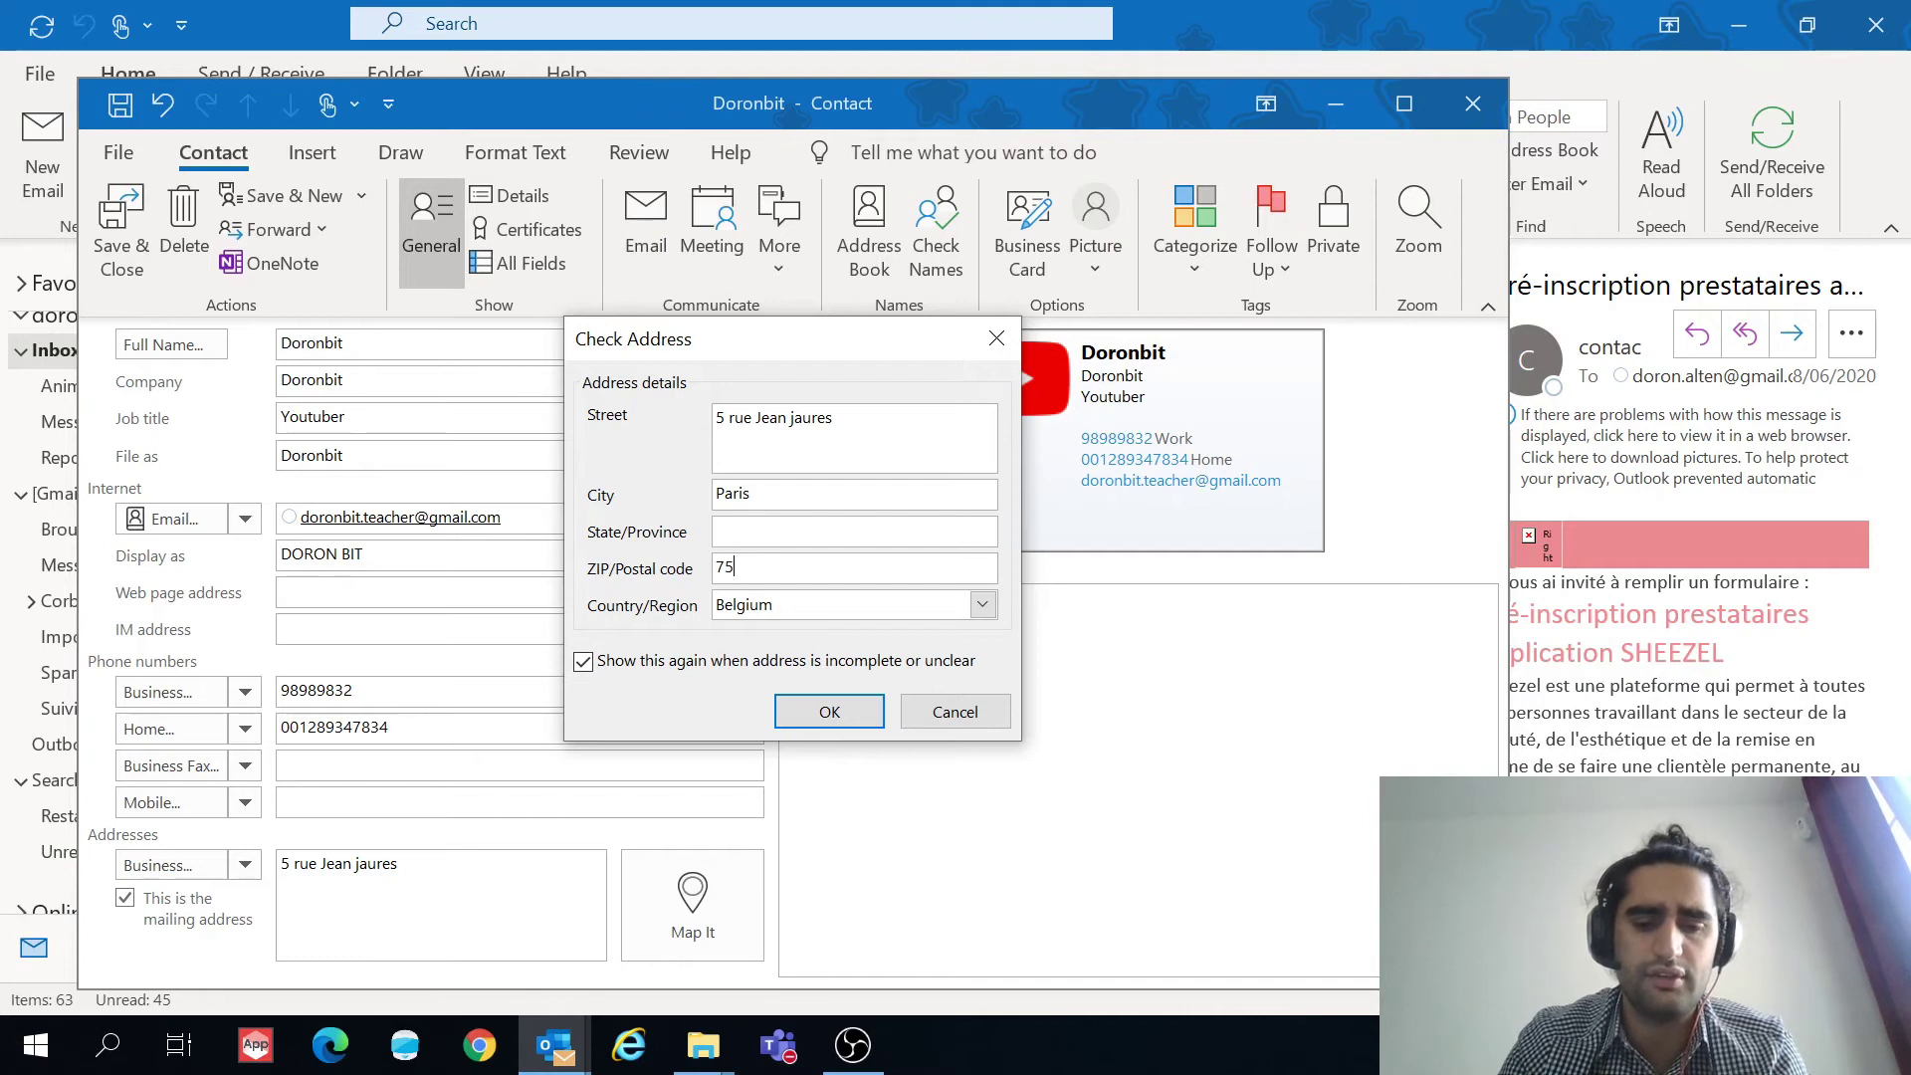
pyautogui.write('019')
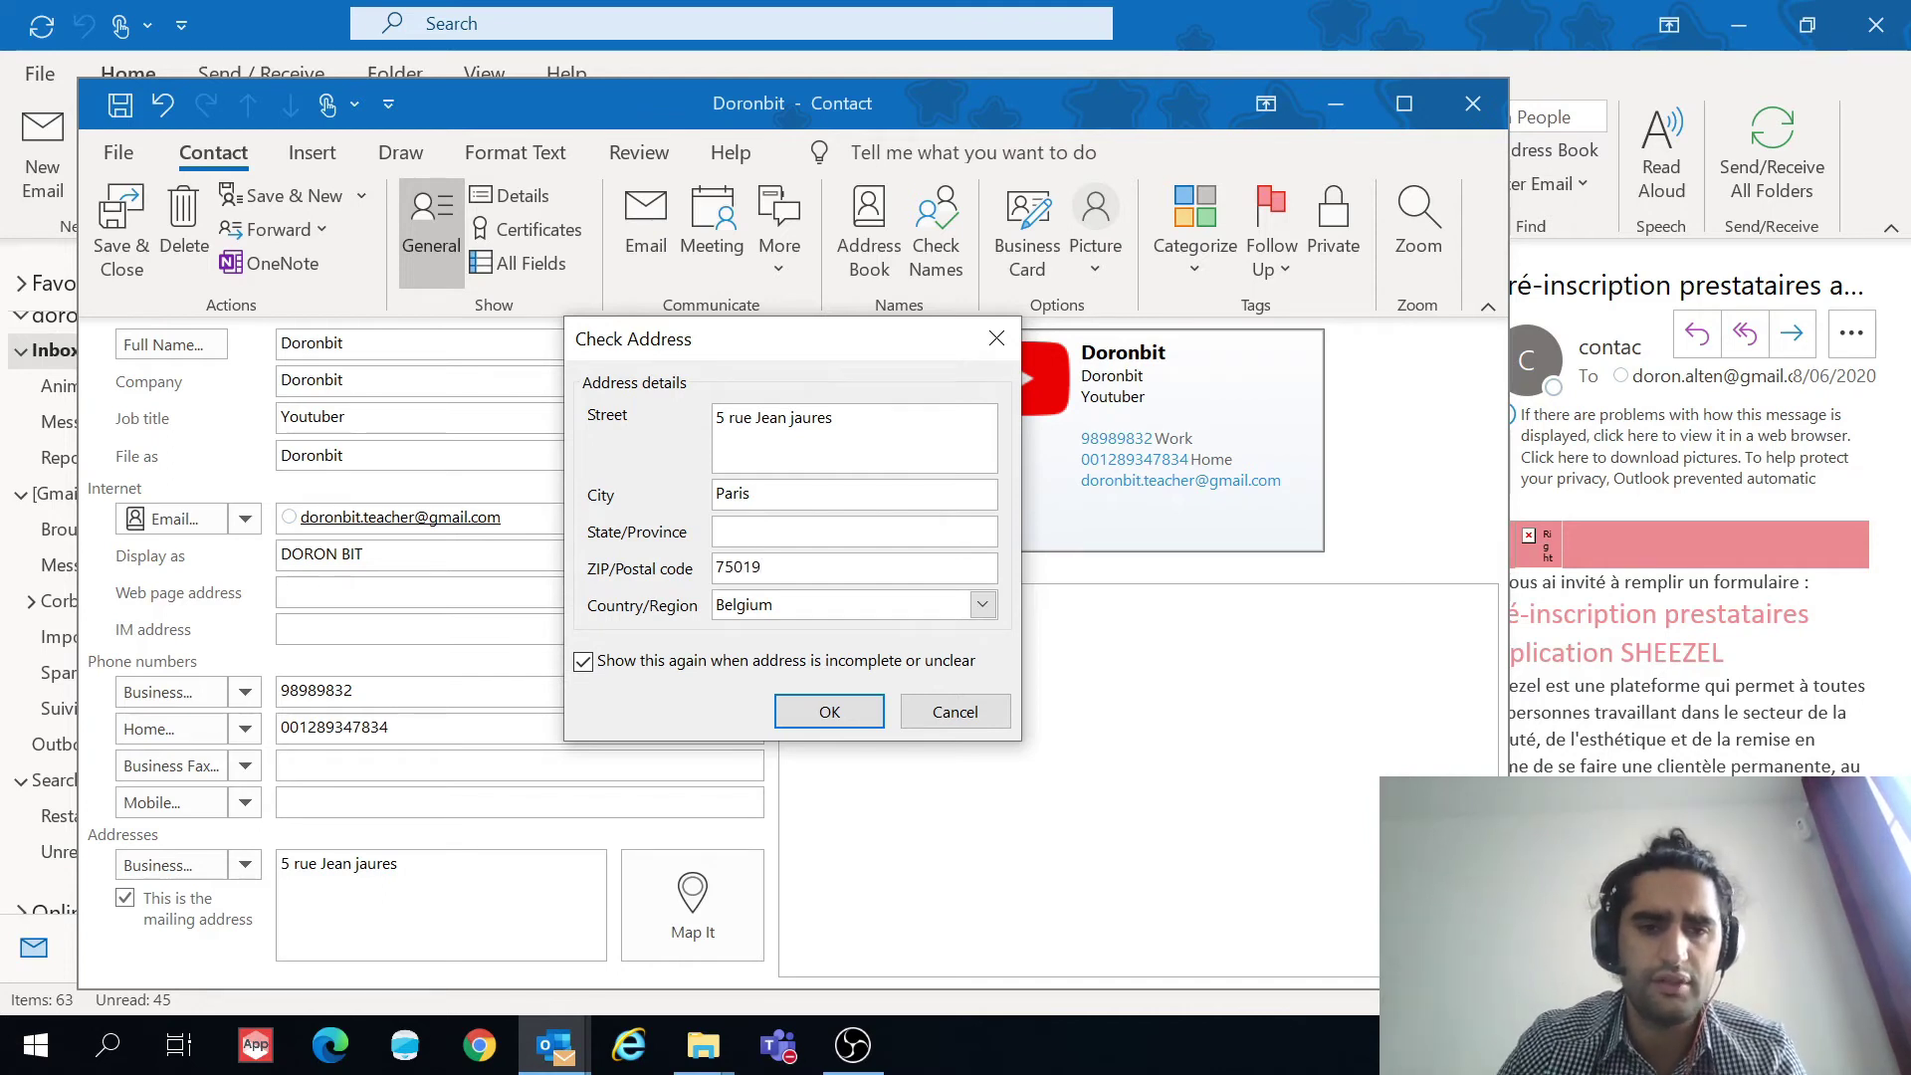
# Step: Set the country to France and confirm the corrected address
pyautogui.press('Tab')
pyautogui.write('france')
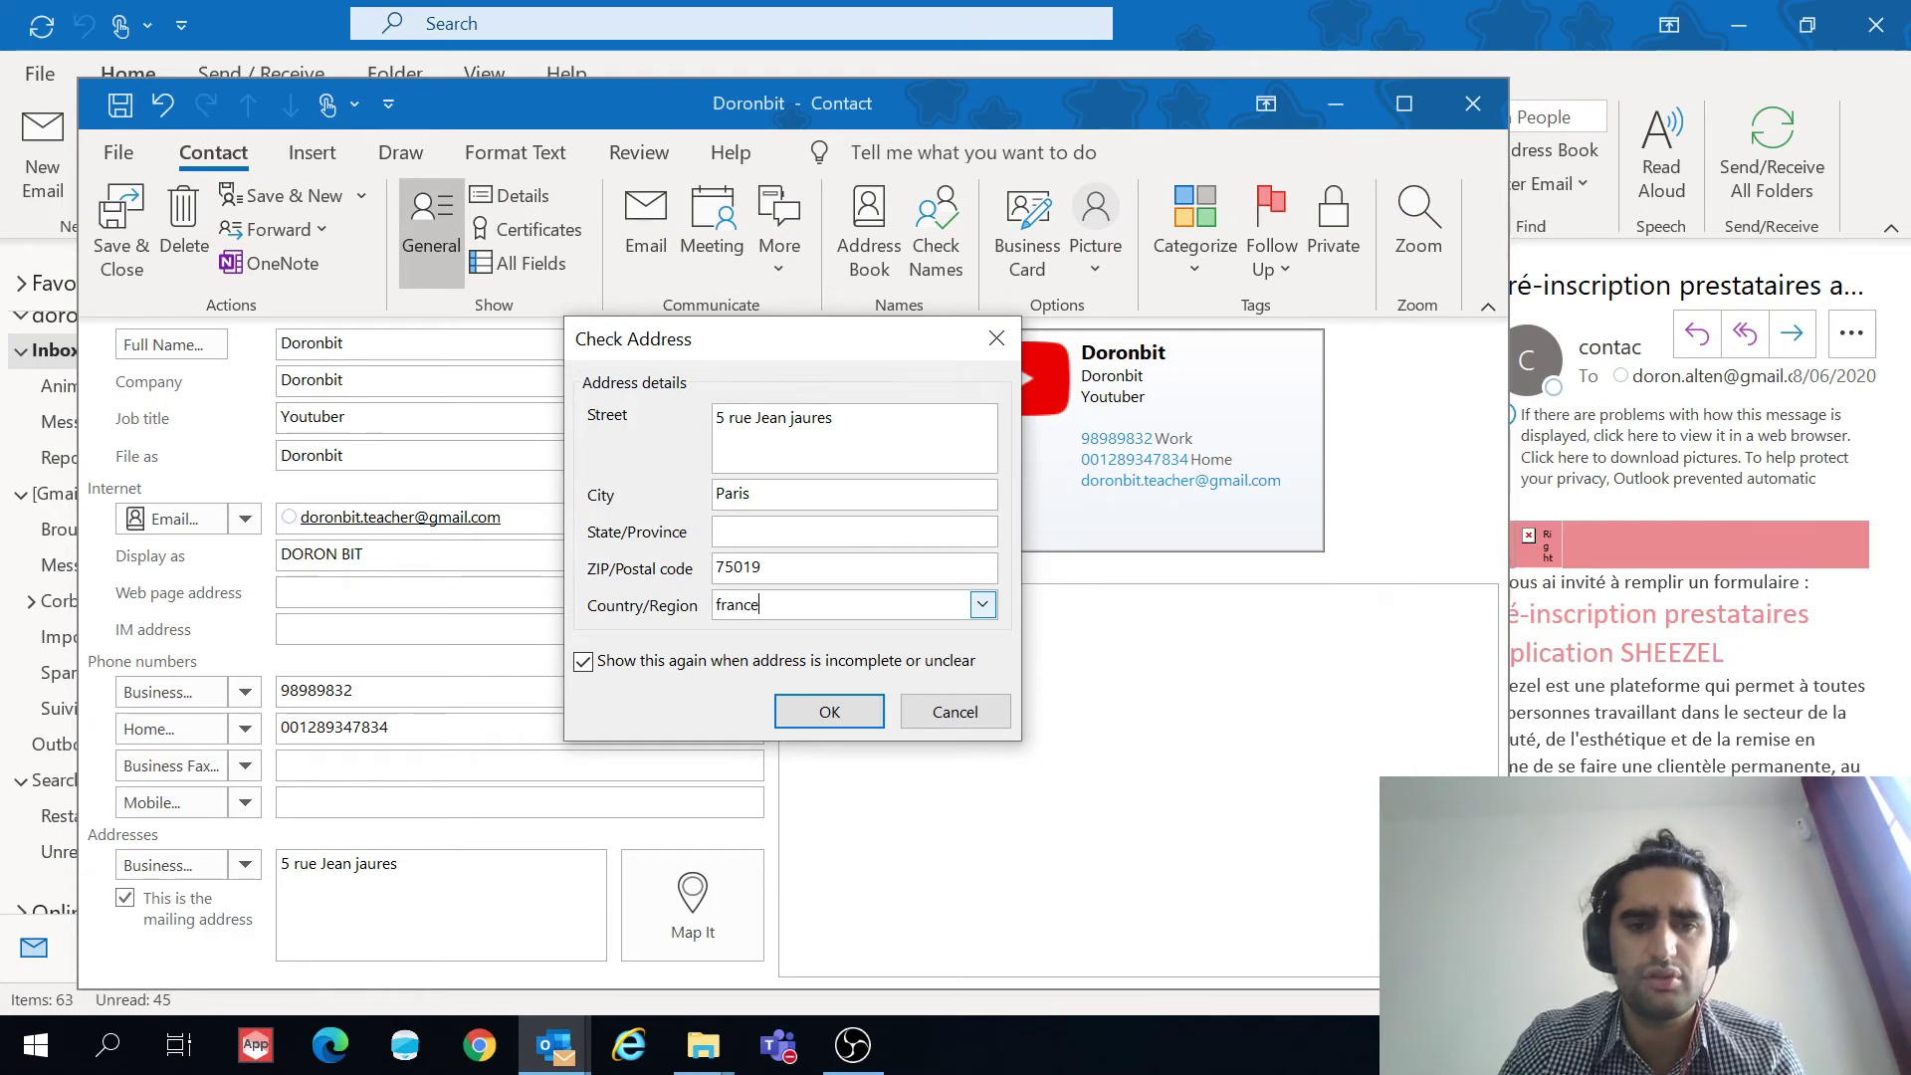
pyautogui.click(989, 611)
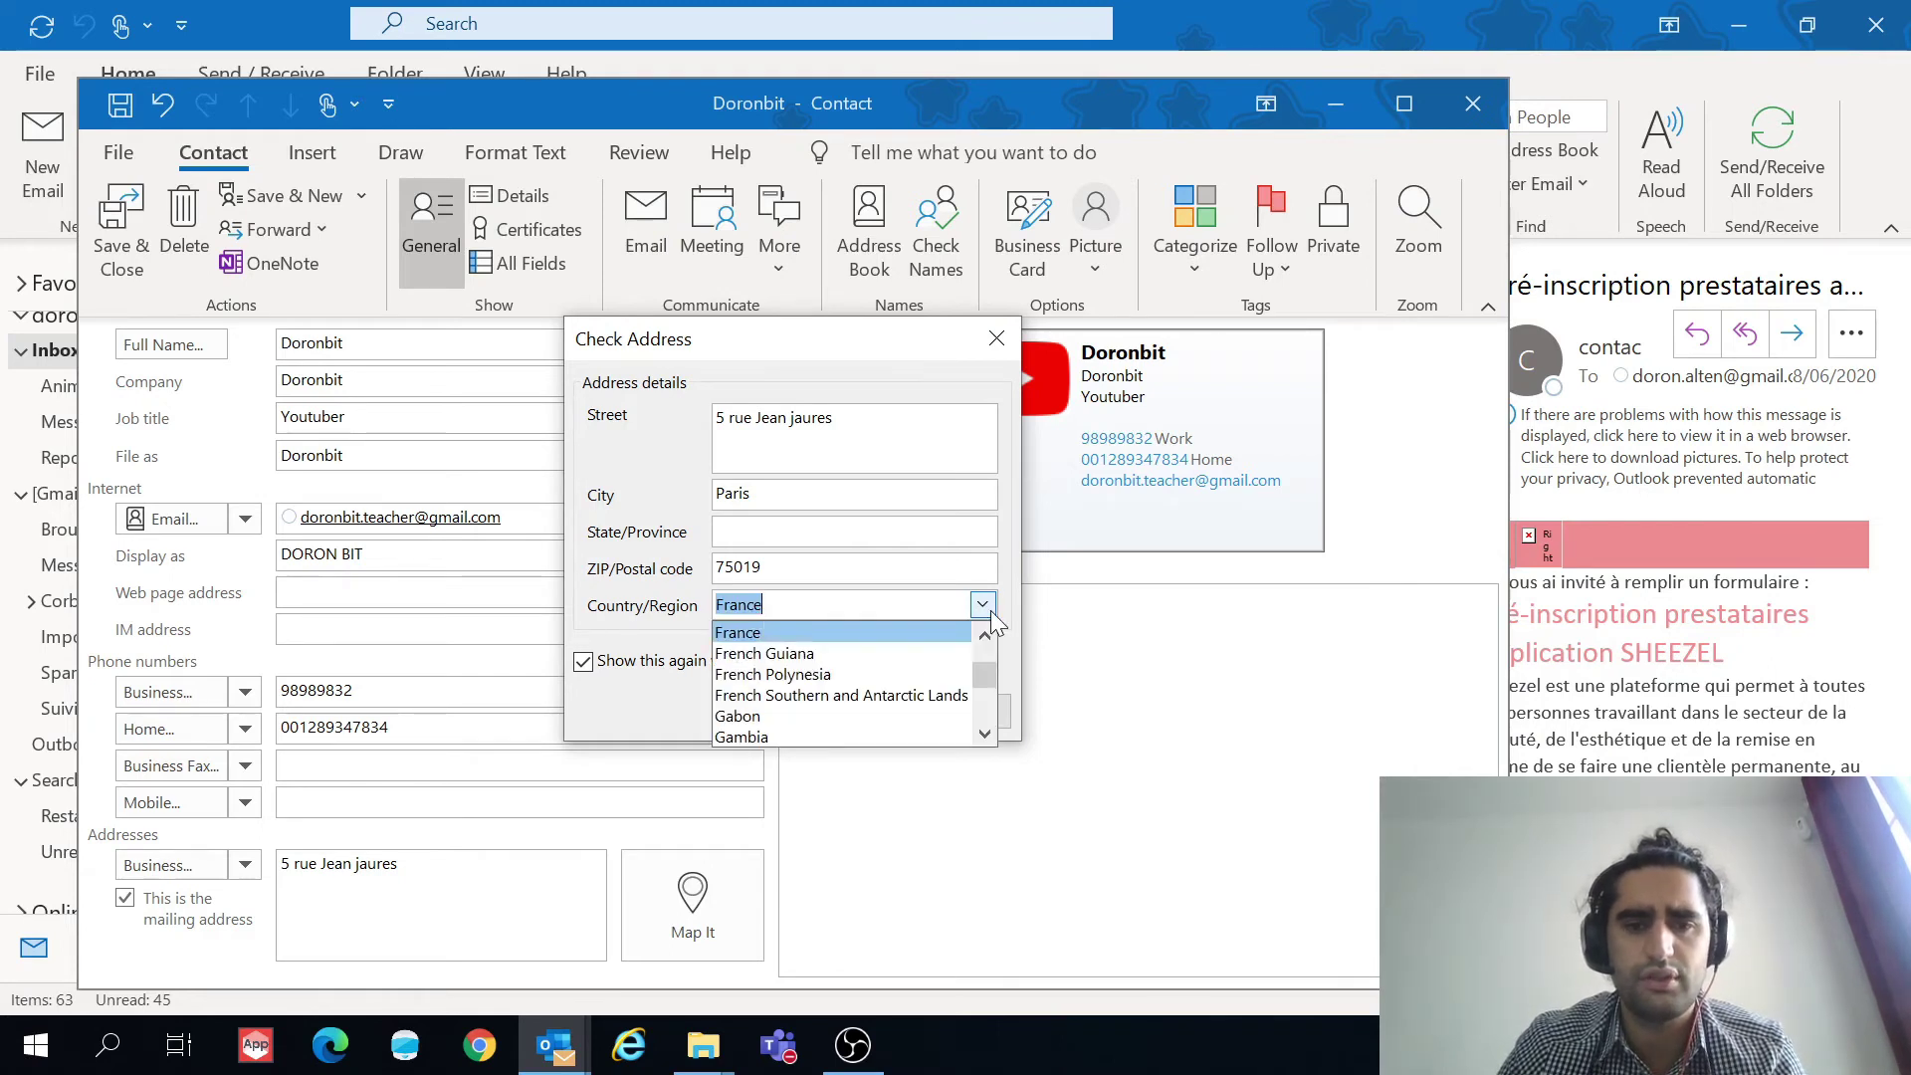
pyautogui.click(922, 634)
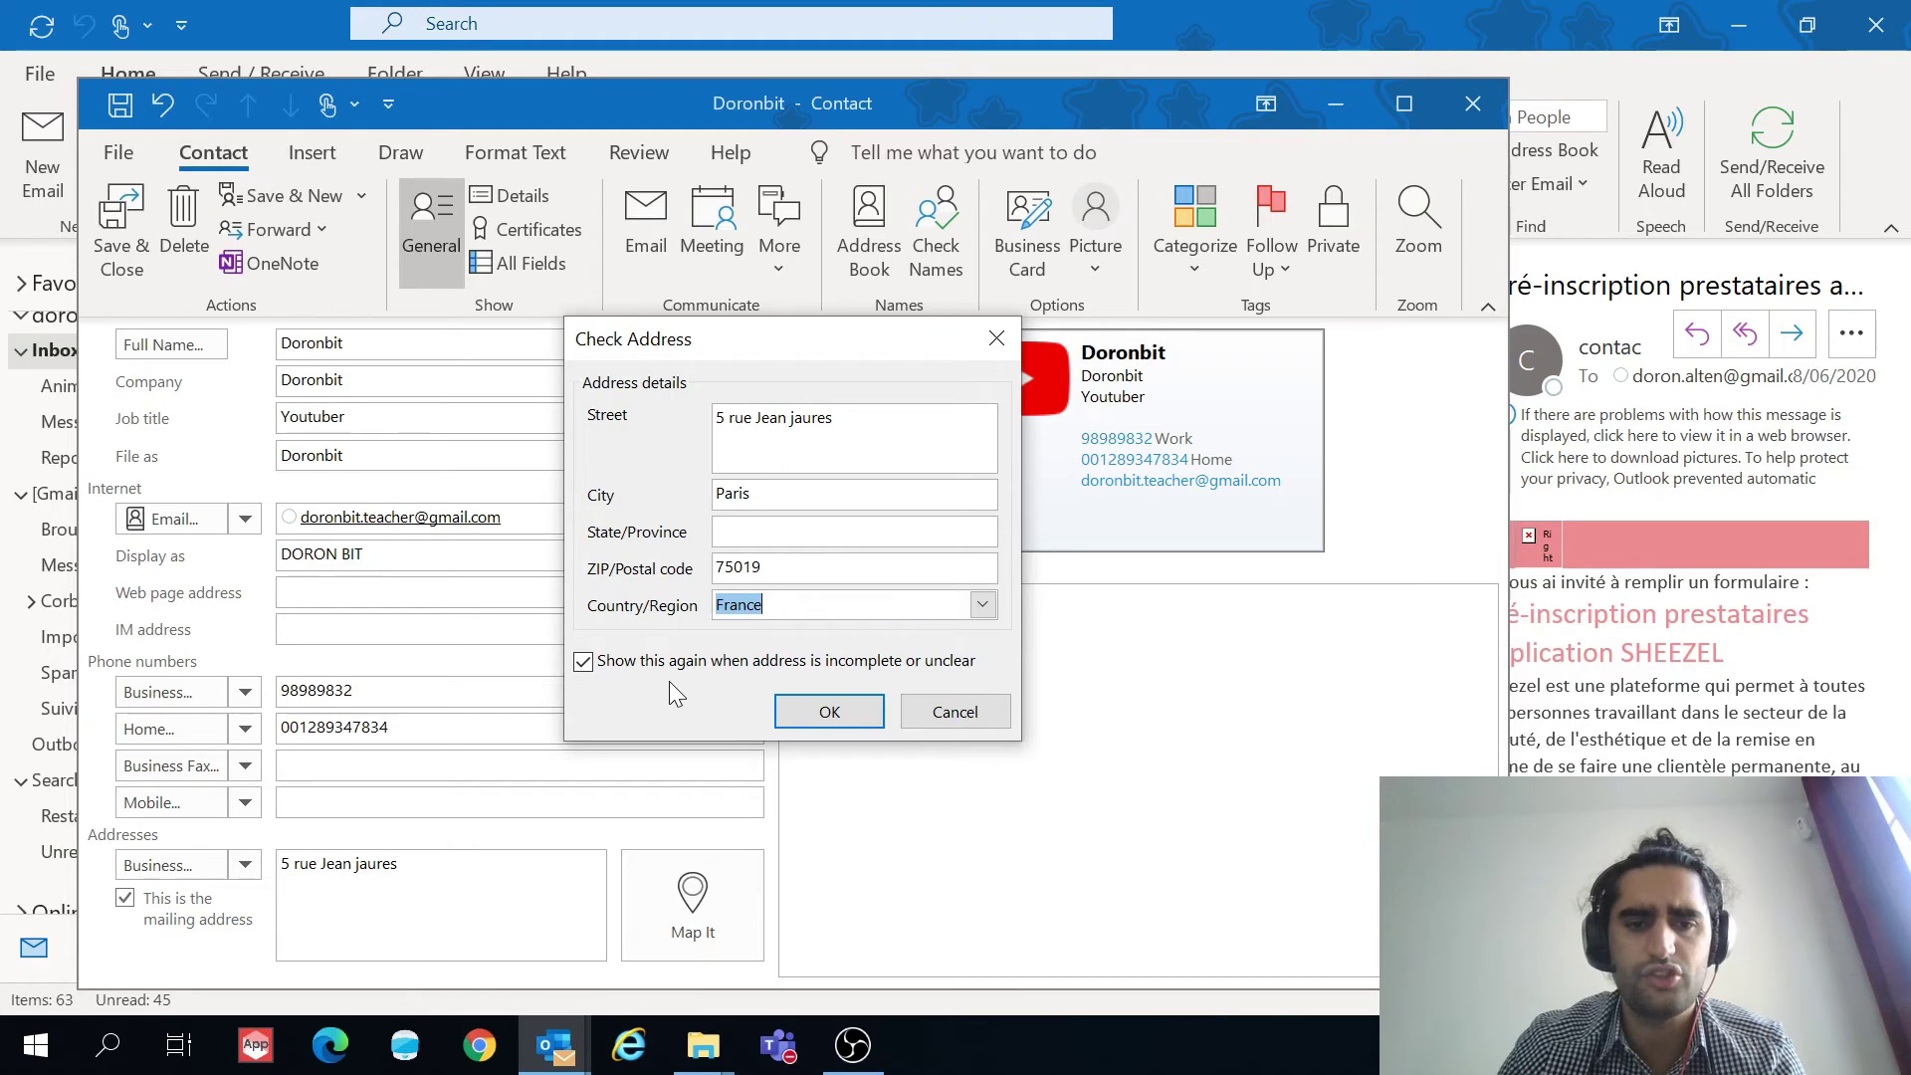
pyautogui.click(830, 712)
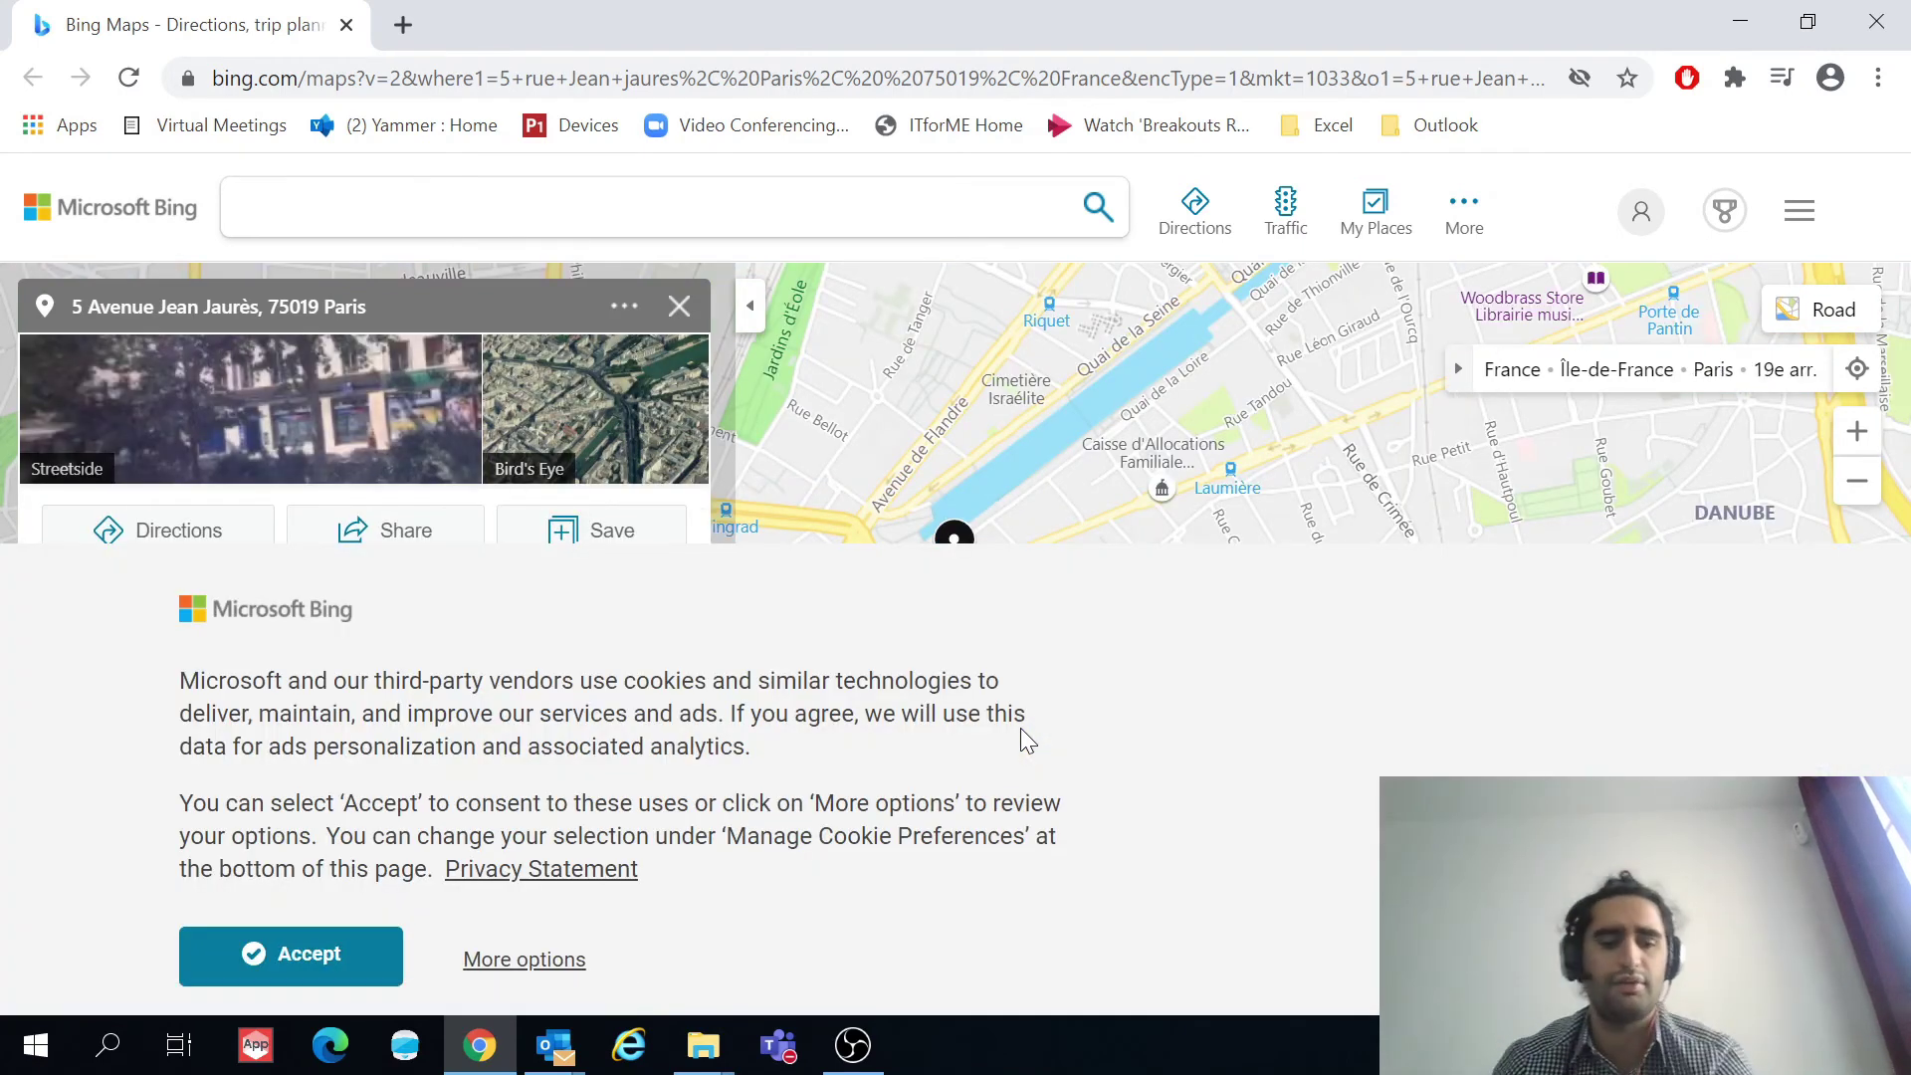
# Step: Return to the Doronbit contact, save and close it, and go back to the mail window
pyautogui.hotkey('alt', 'Tab')
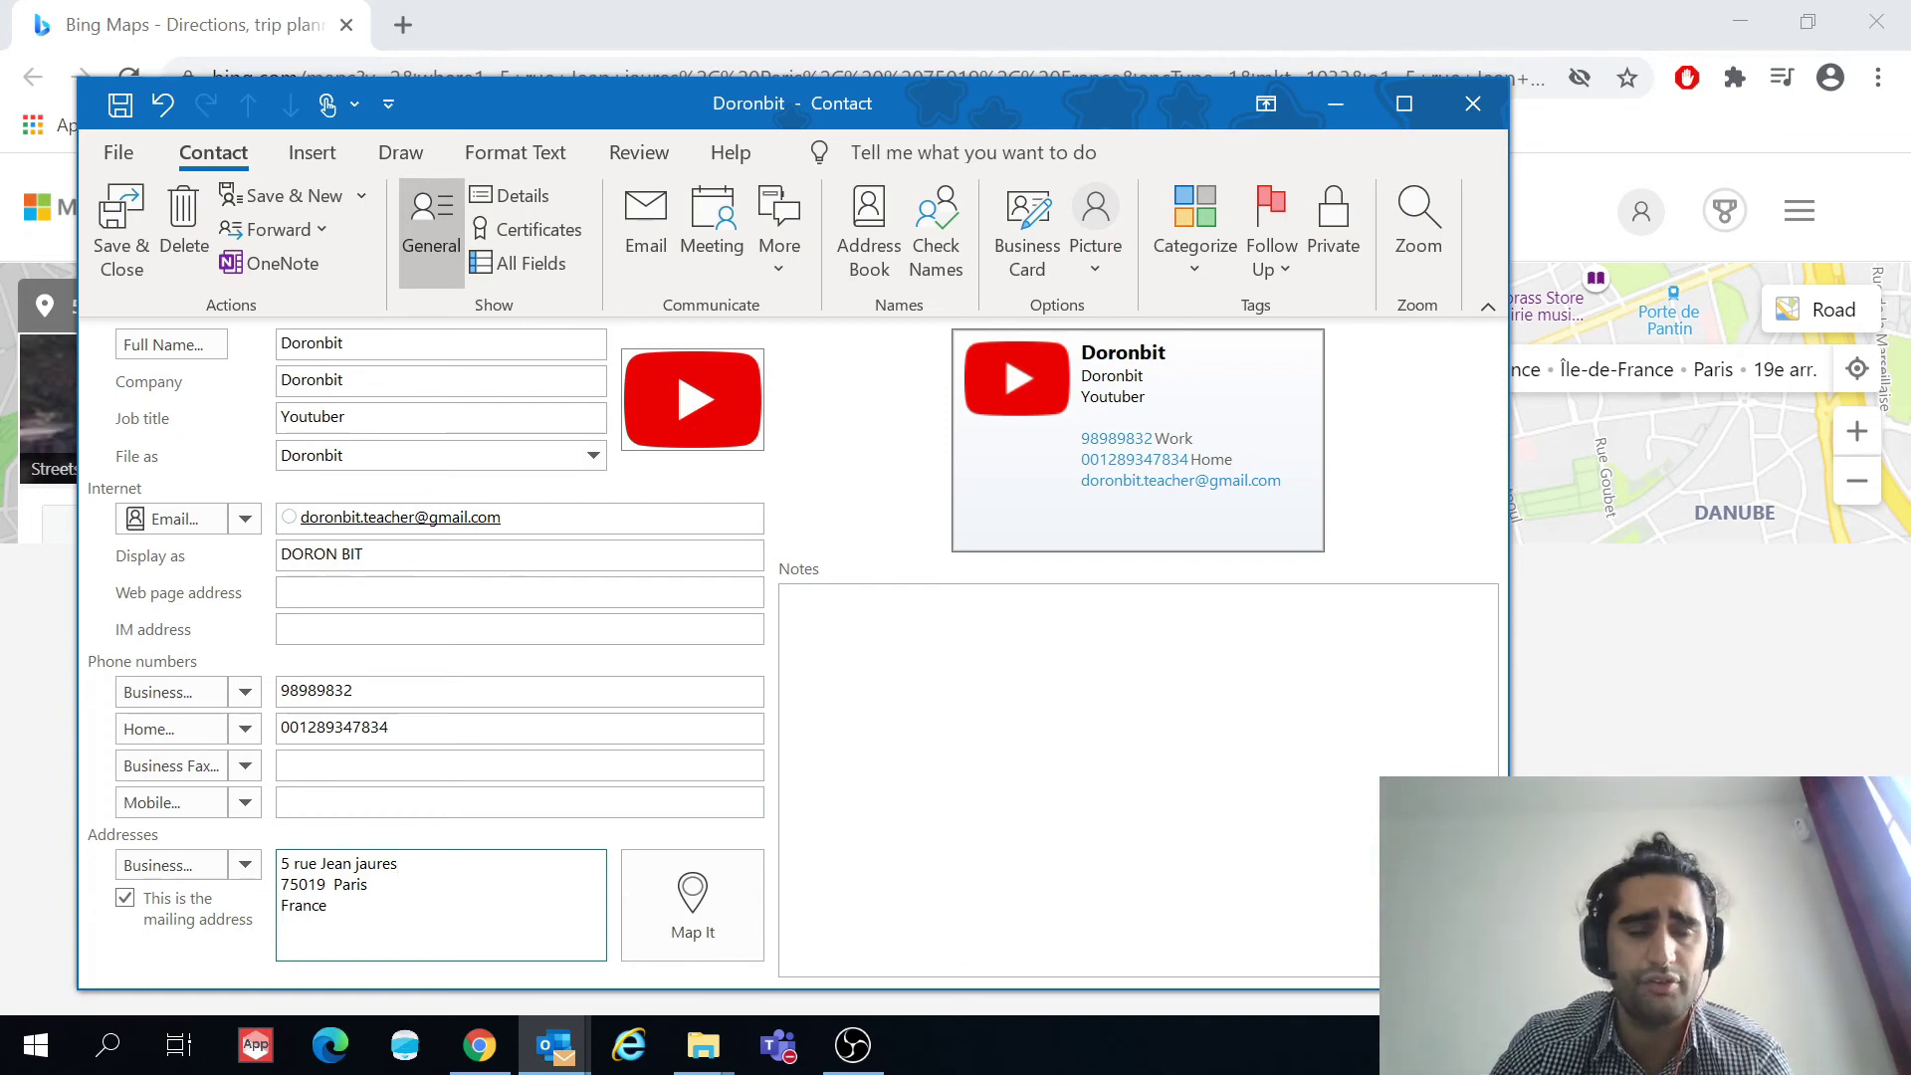
pyautogui.click(133, 241)
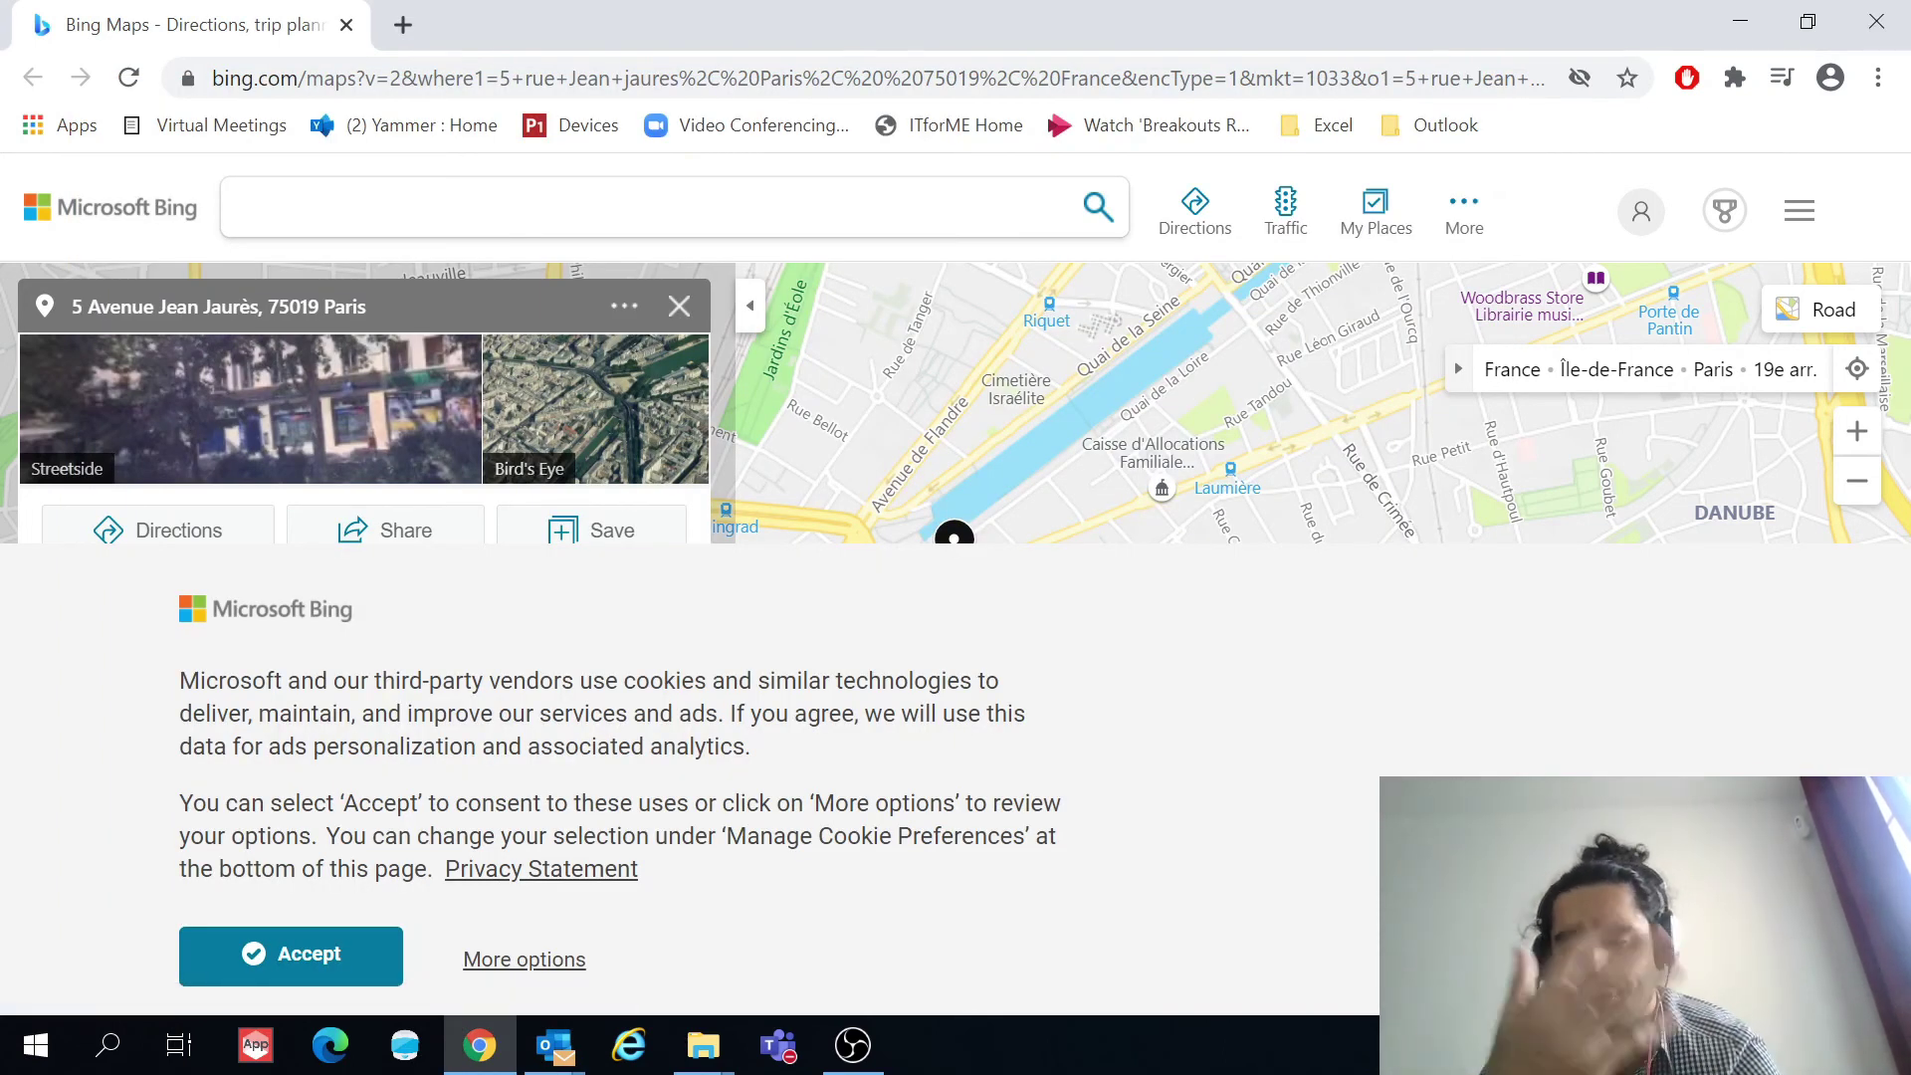
pyautogui.click(554, 1044)
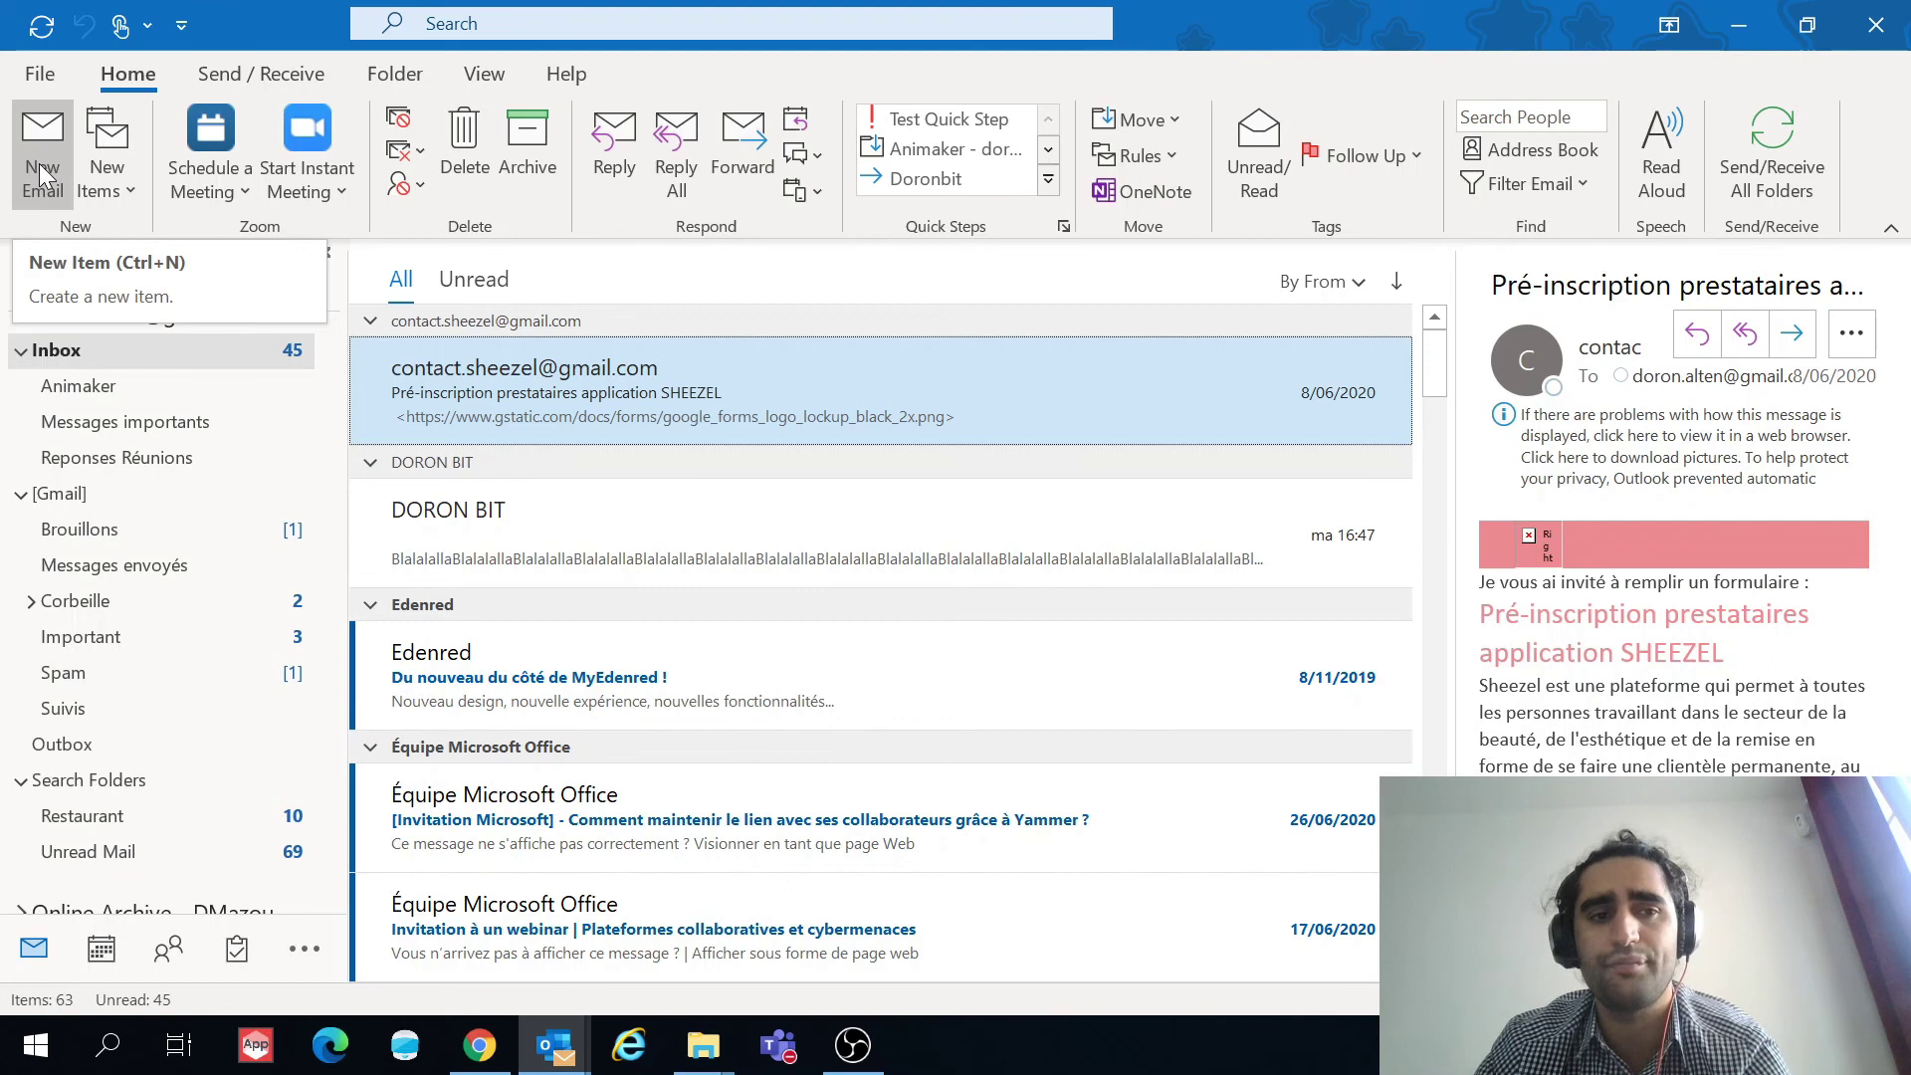
# Step: In a new email, insert Doronbit's business card from Other Business Cards
pyautogui.click(39, 163)
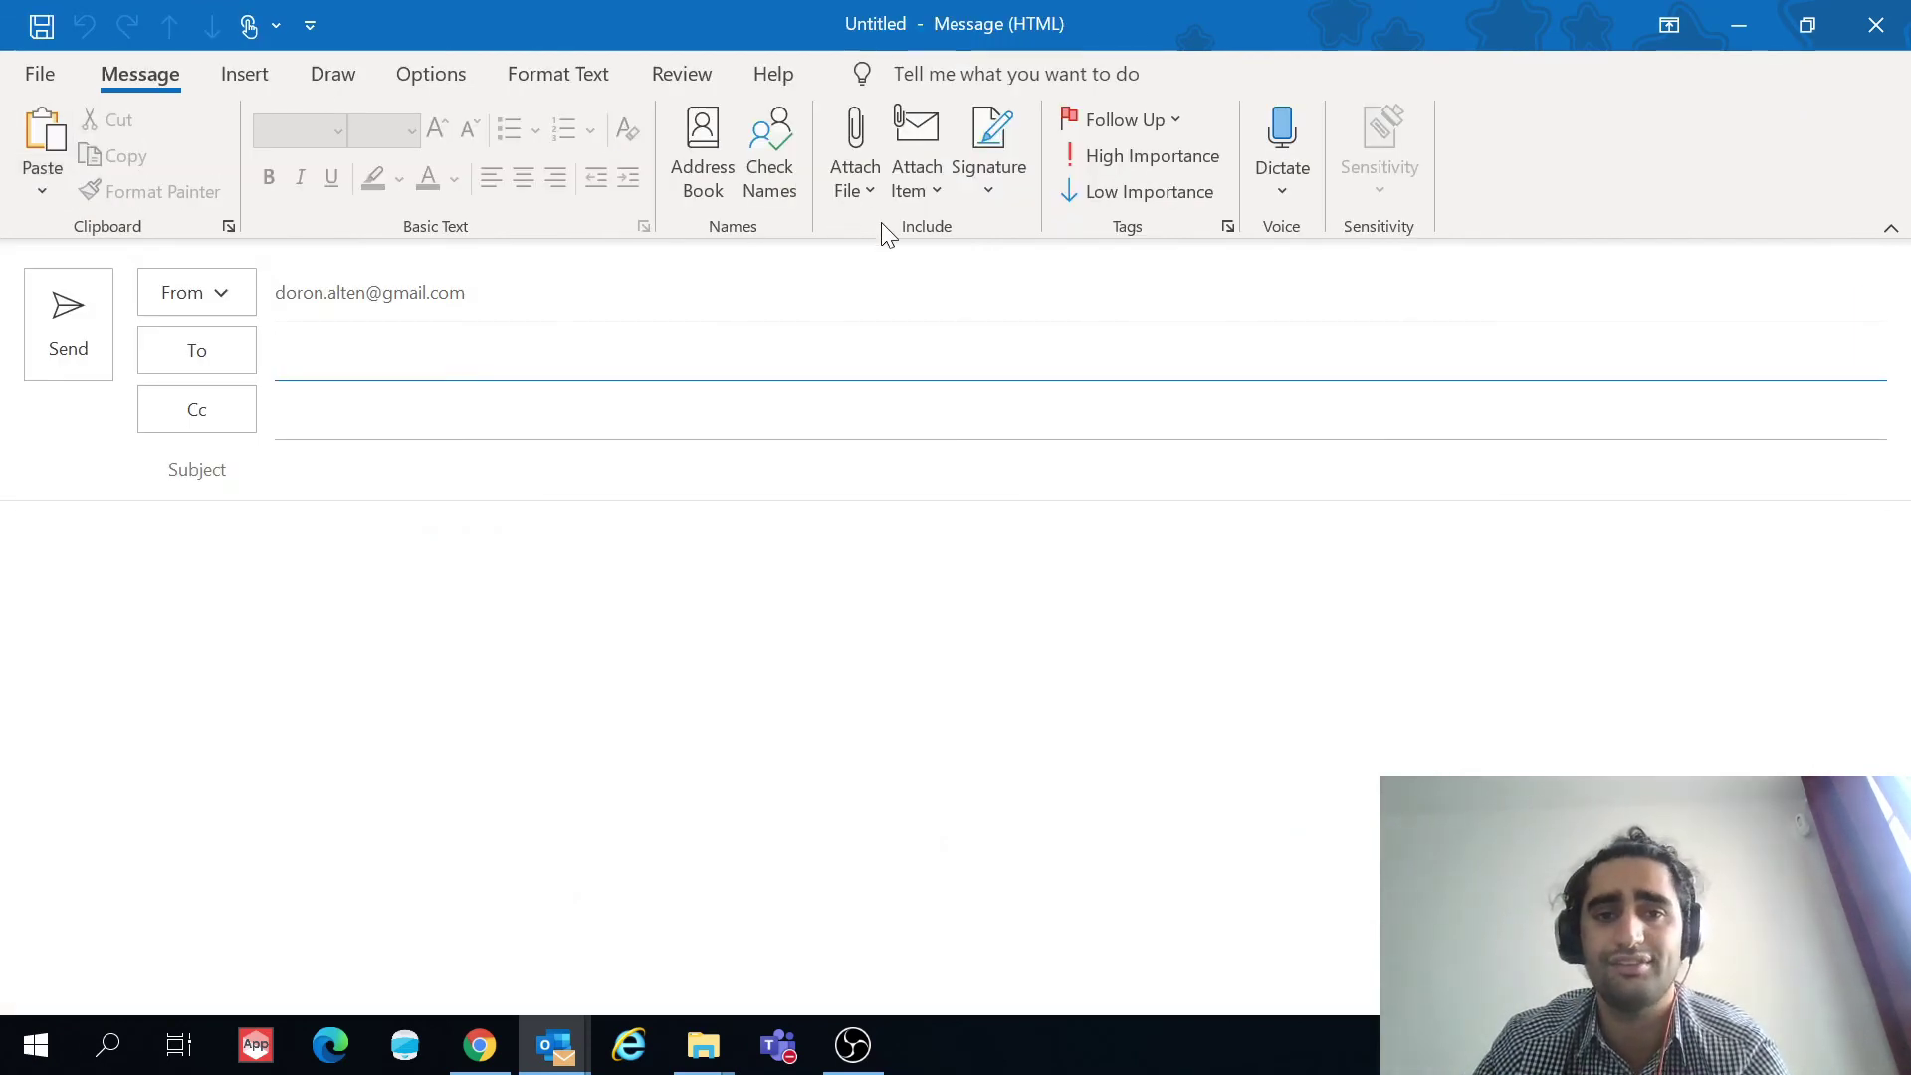
pyautogui.click(925, 193)
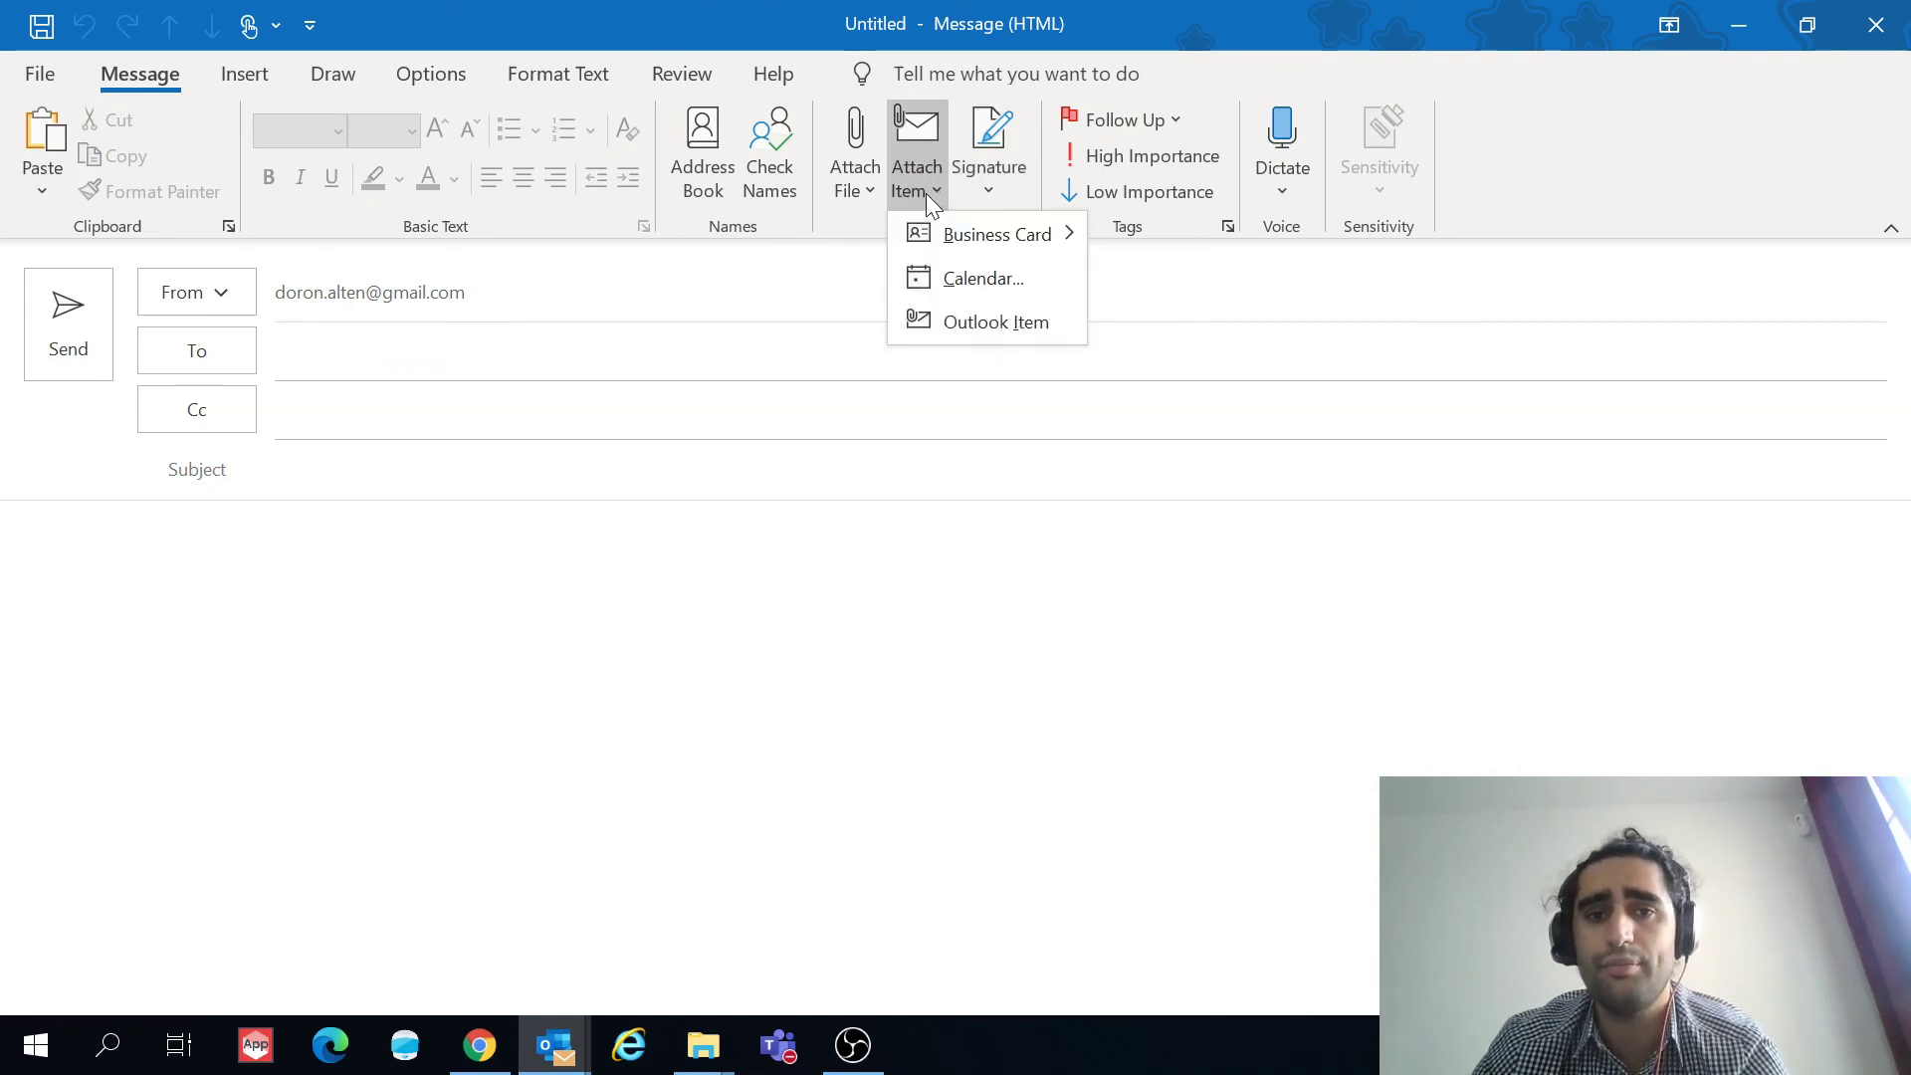
pyautogui.moveTo(975, 231)
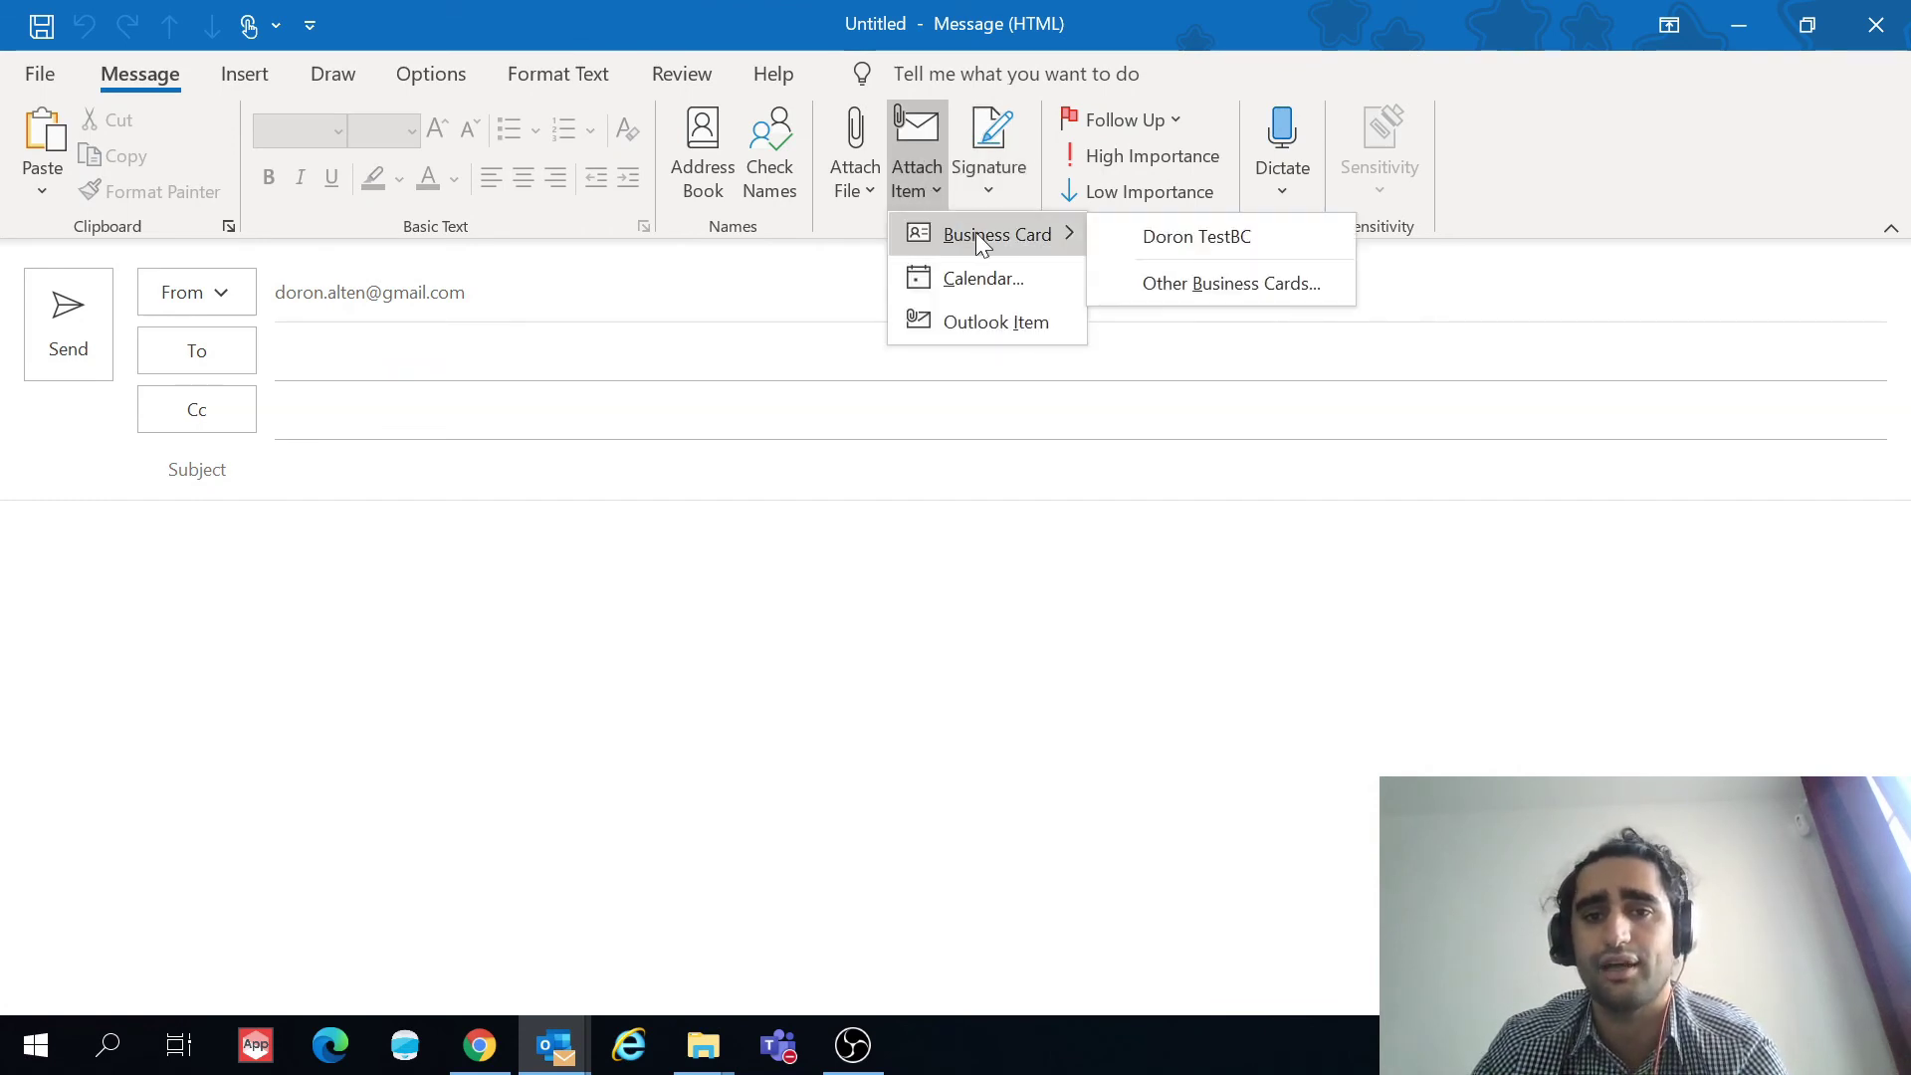
pyautogui.click(1196, 280)
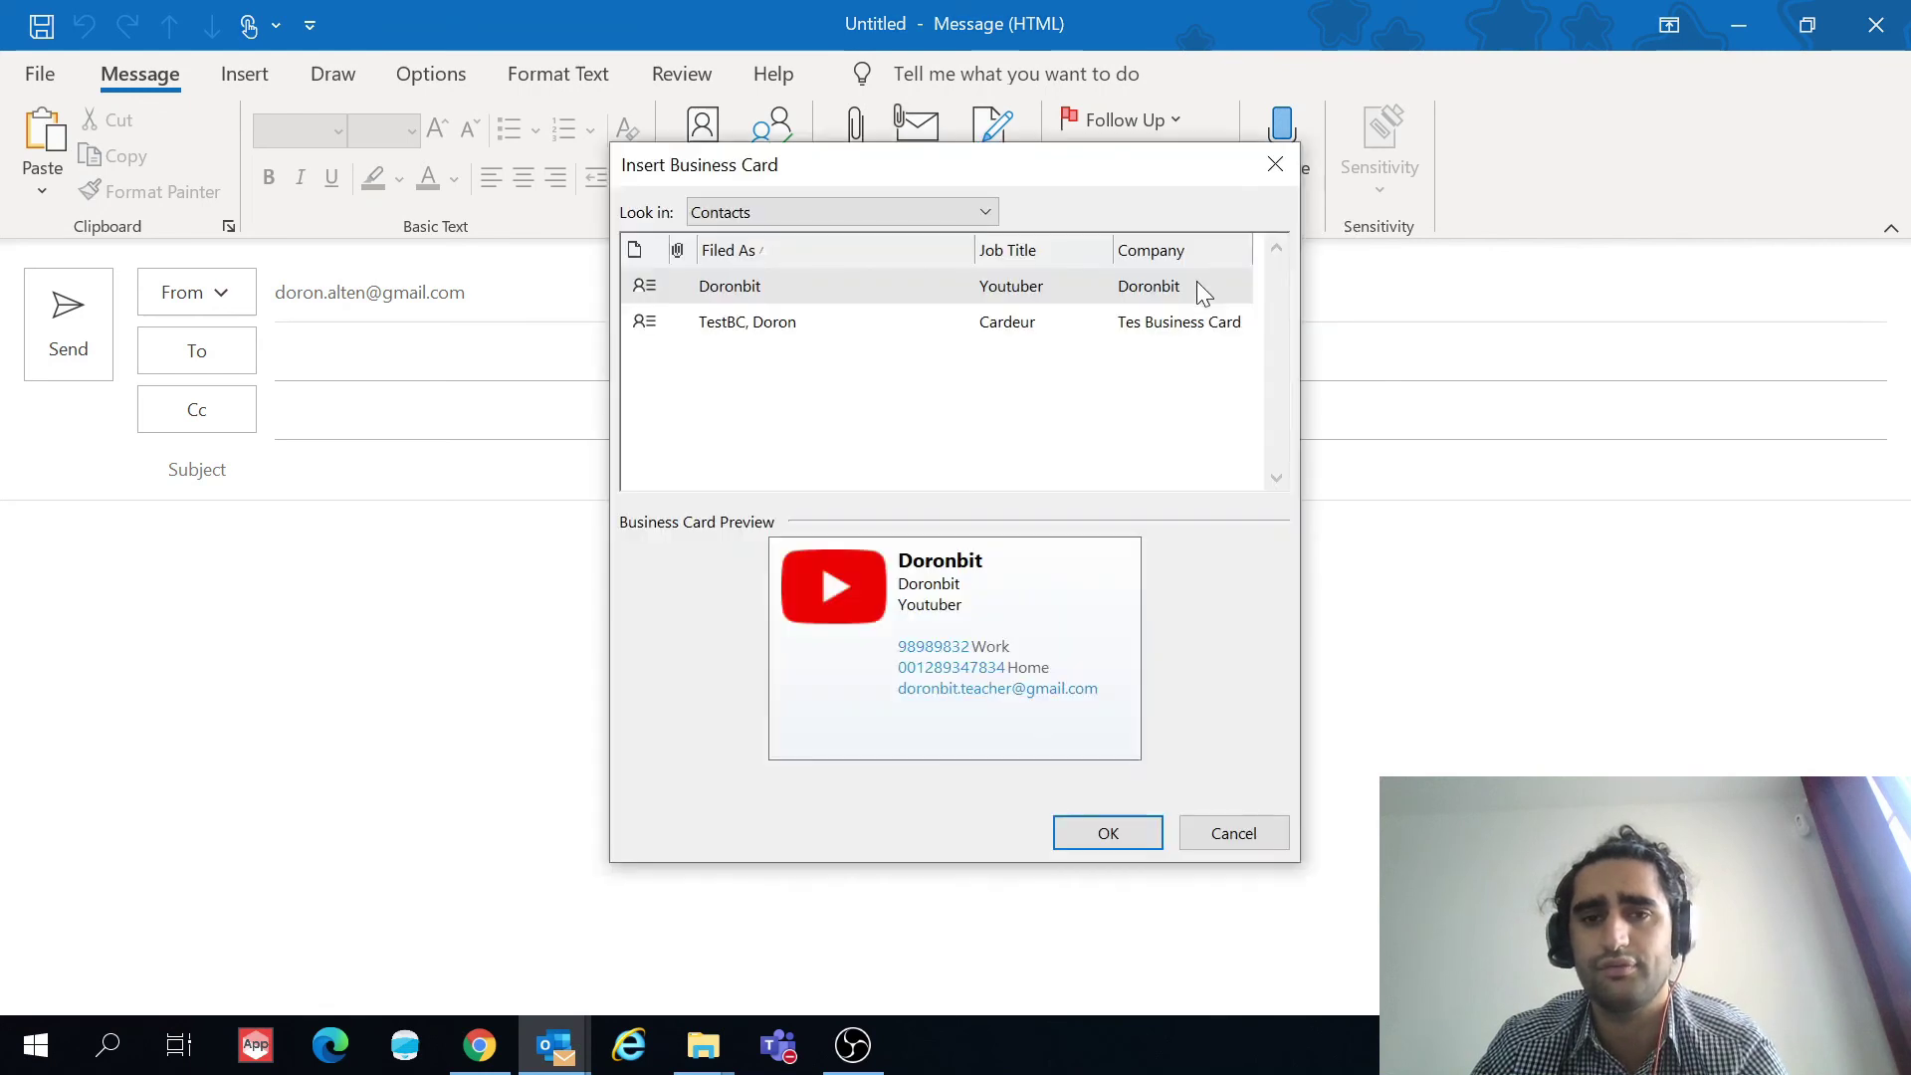
pyautogui.click(754, 323)
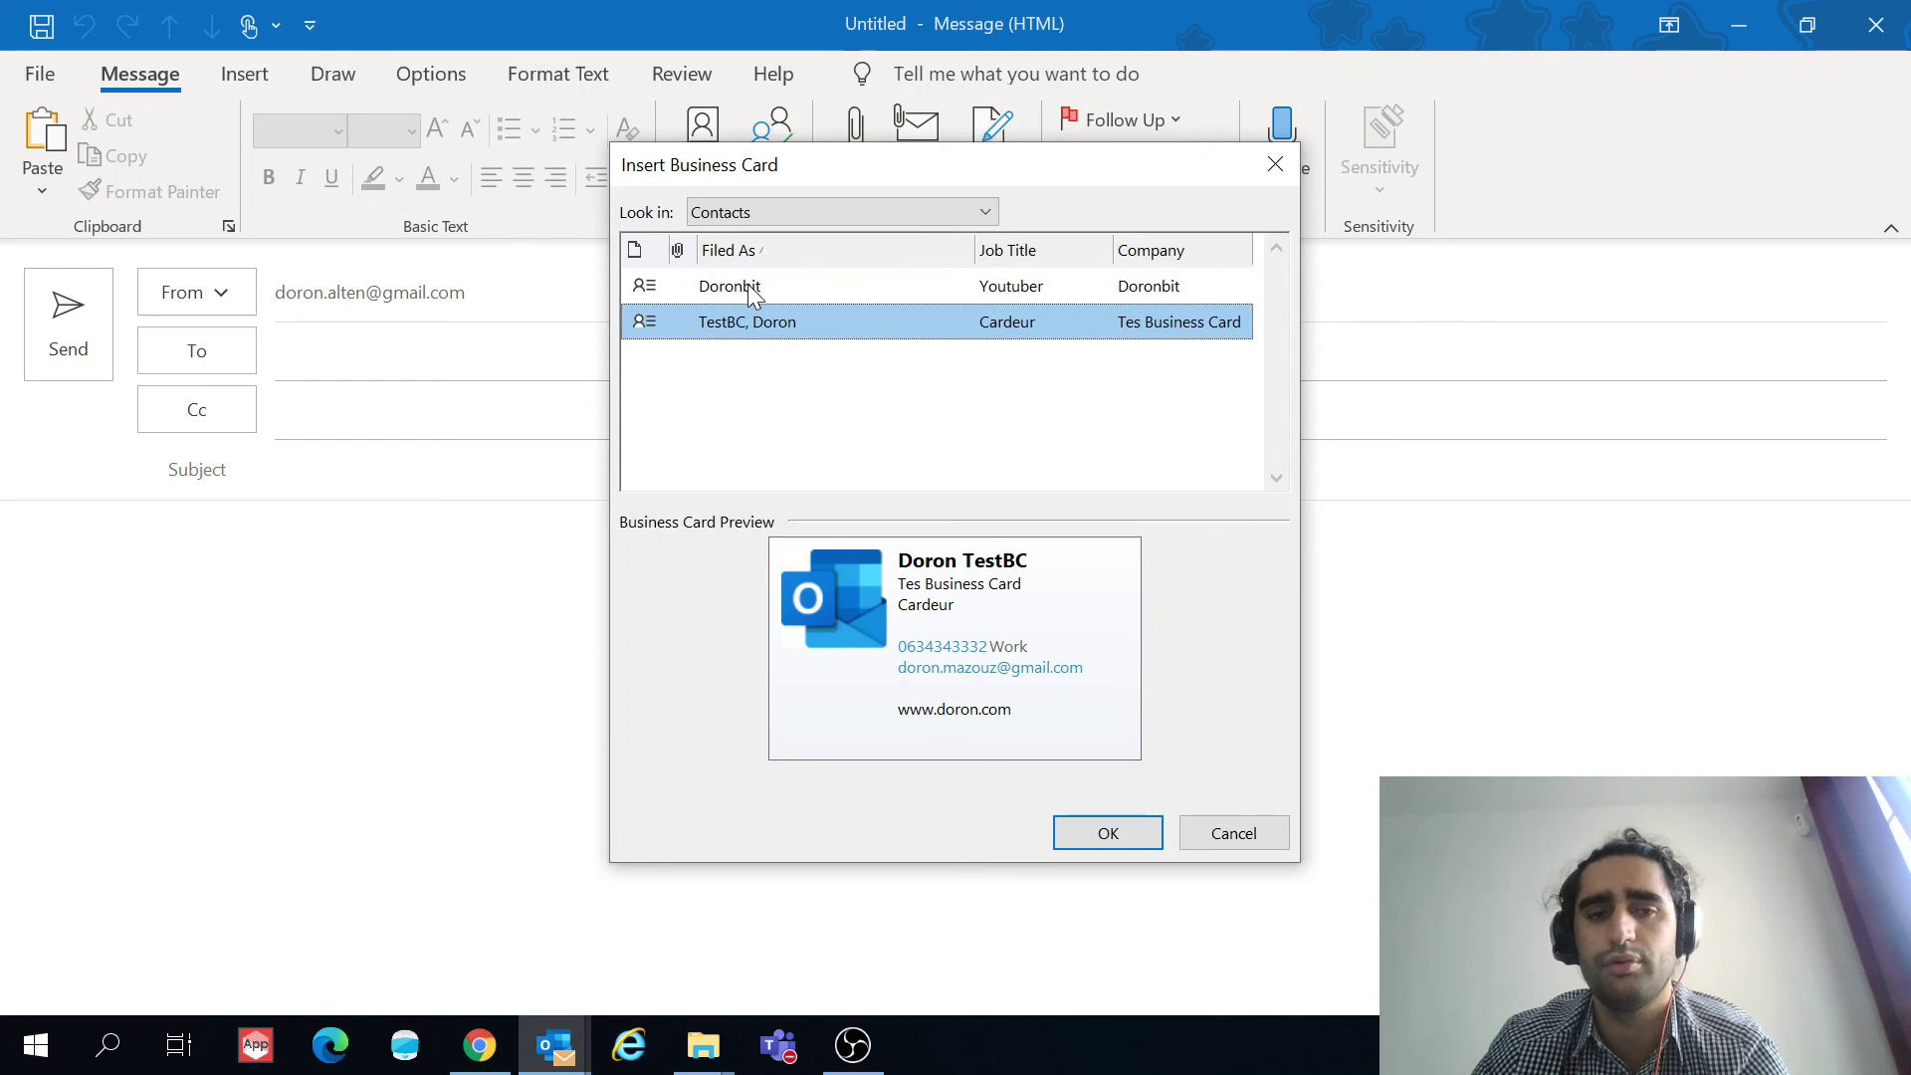
pyautogui.click(748, 284)
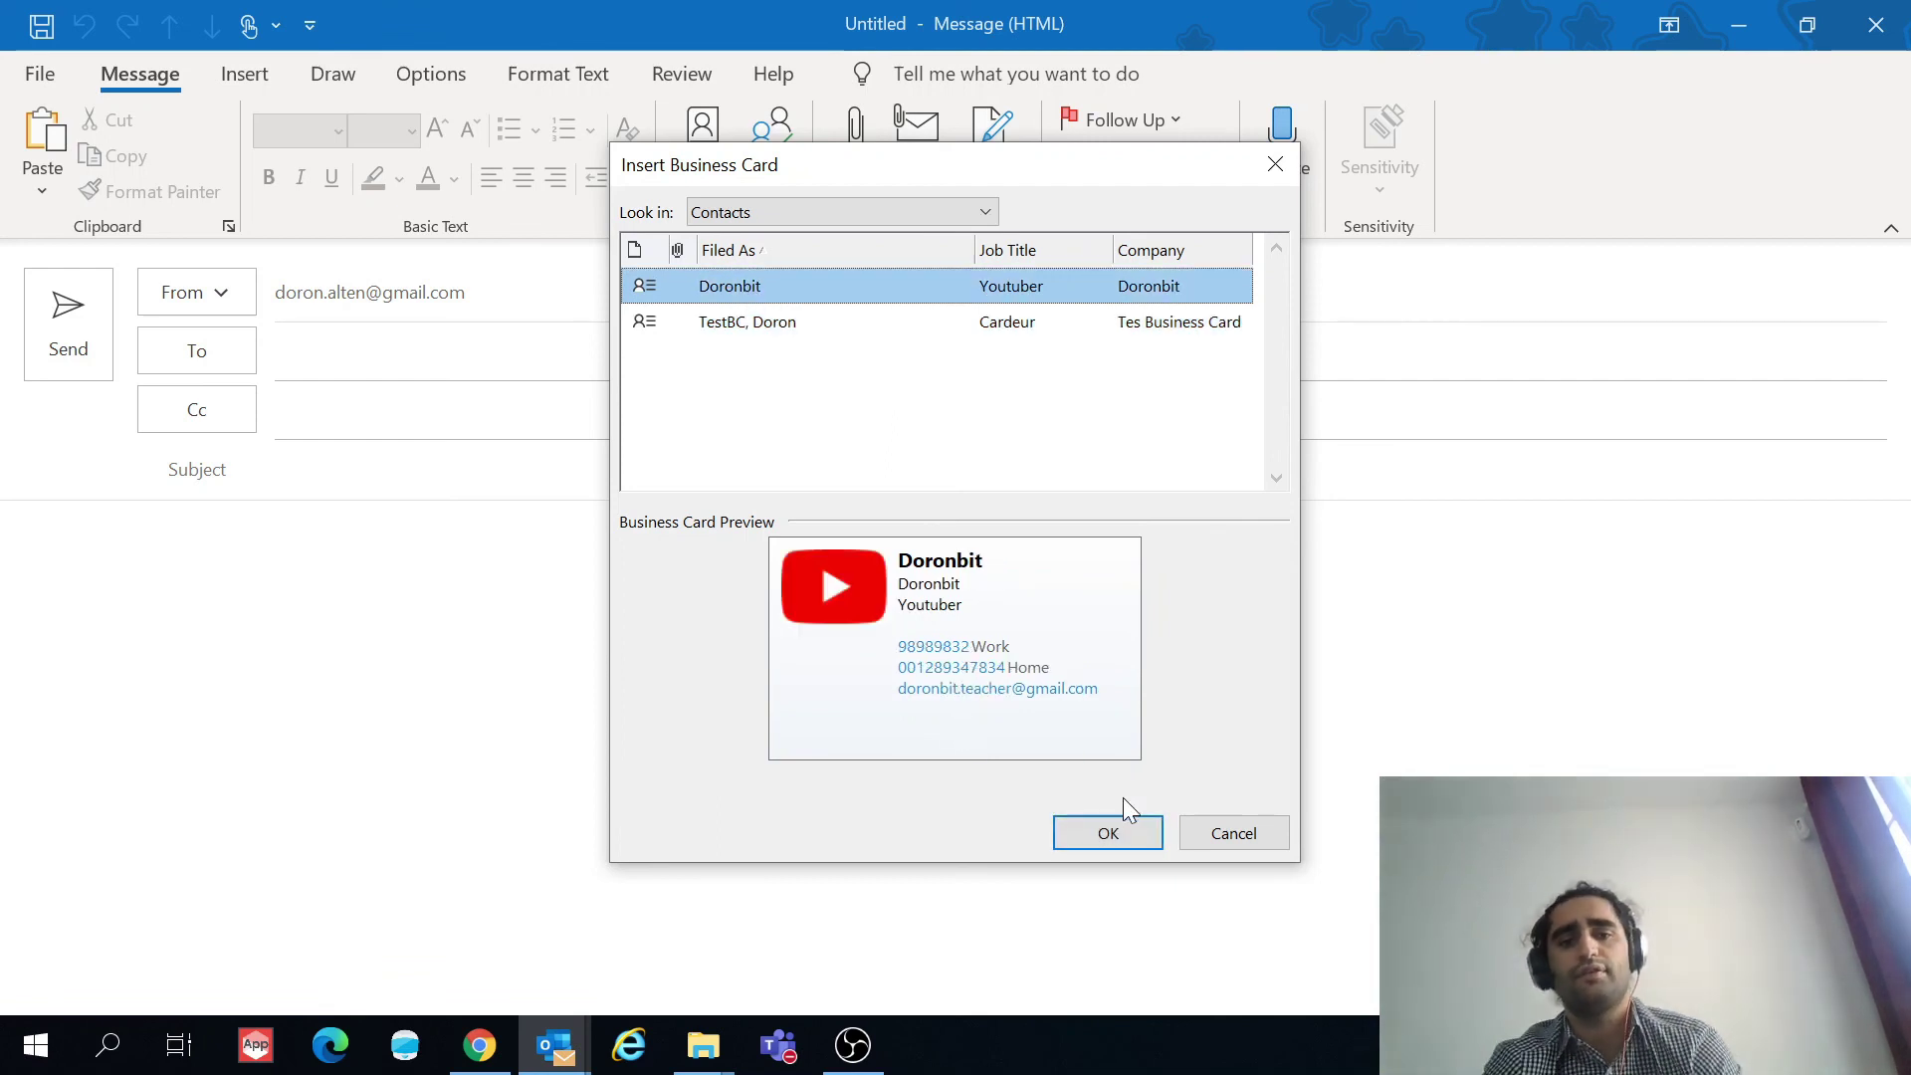
pyautogui.click(1116, 839)
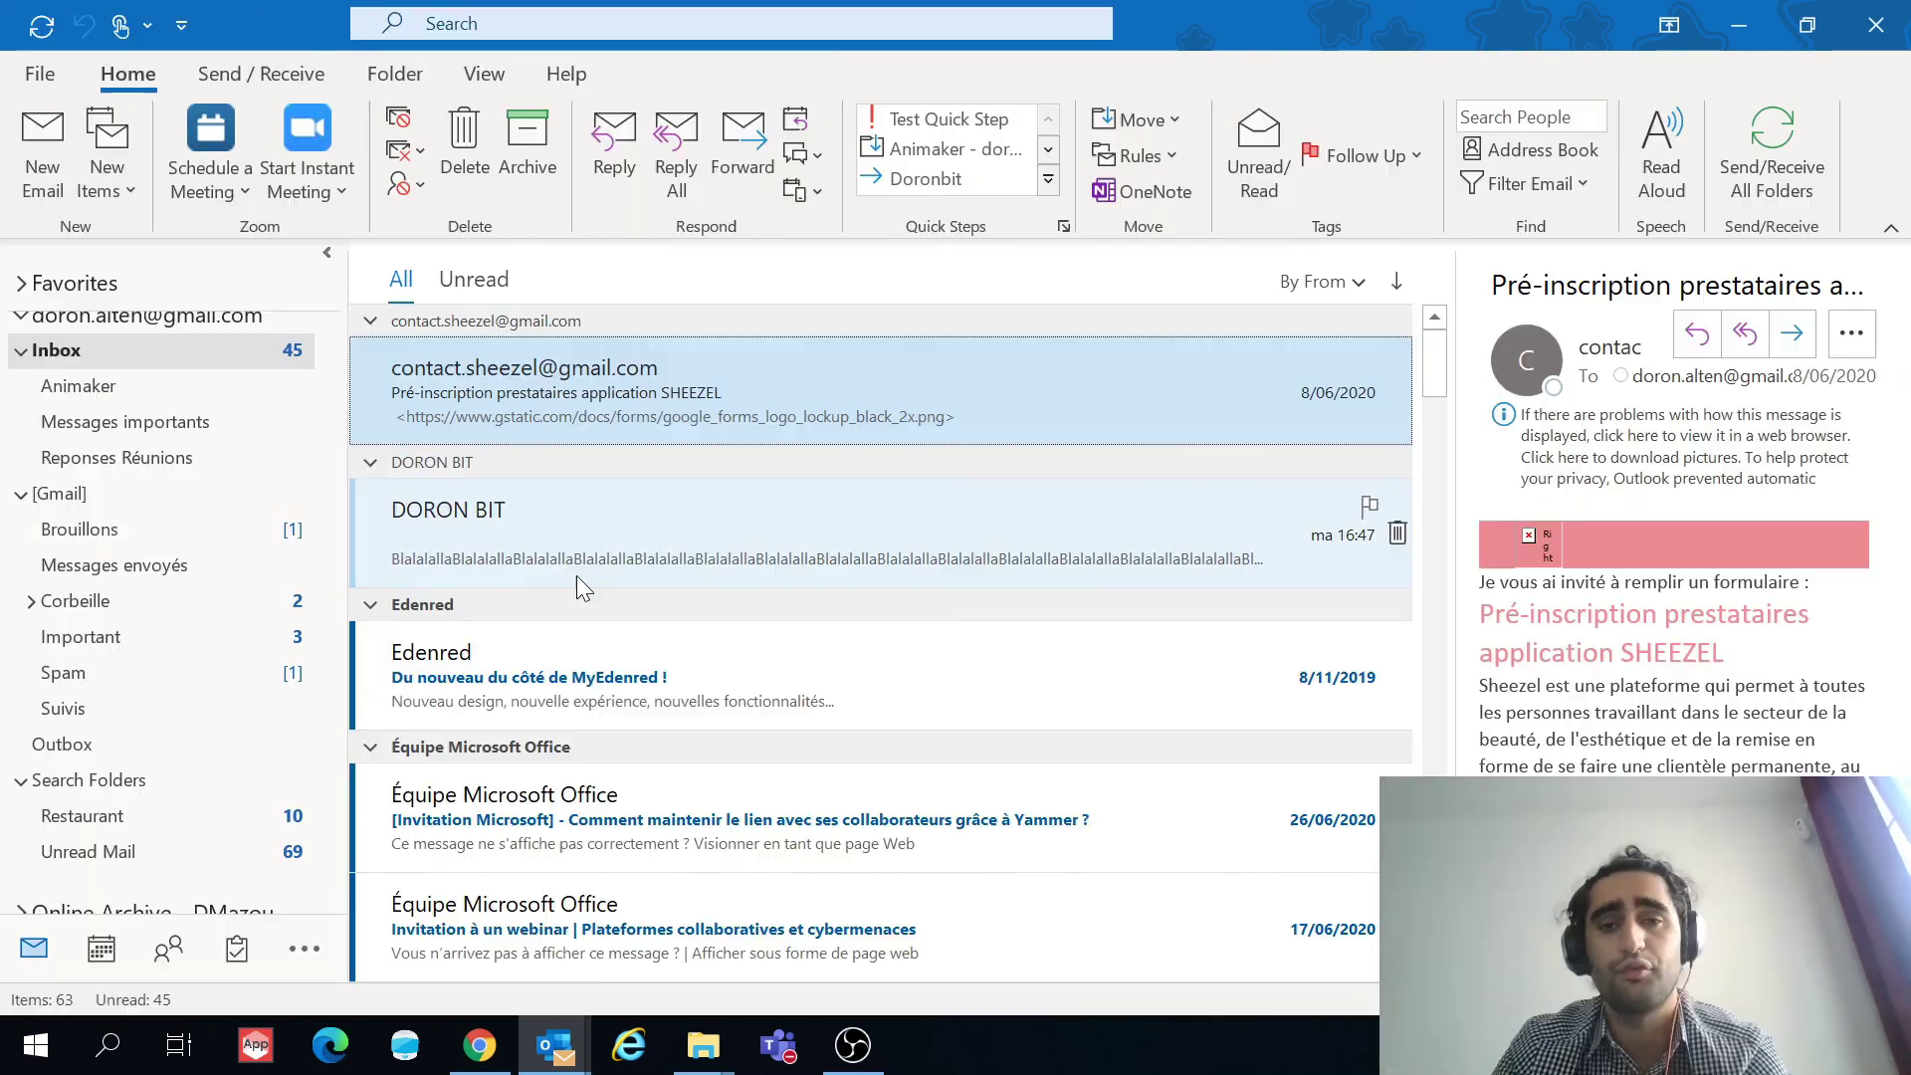